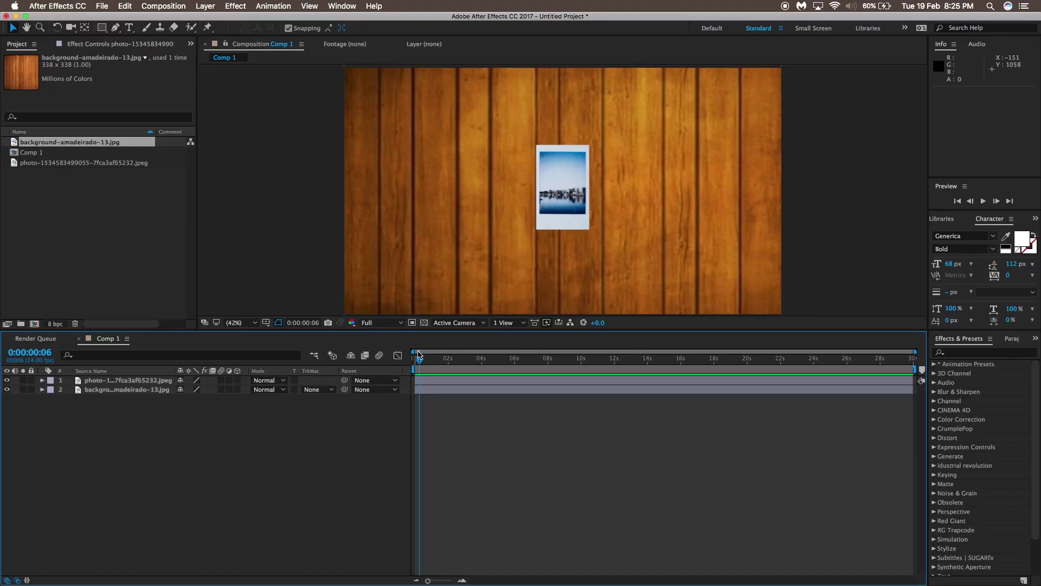
Make the photo layer 3D and move the photo to the wooden background's upper-left area, at about 285.5, 336.3
{"action": "key", "text": "space"}
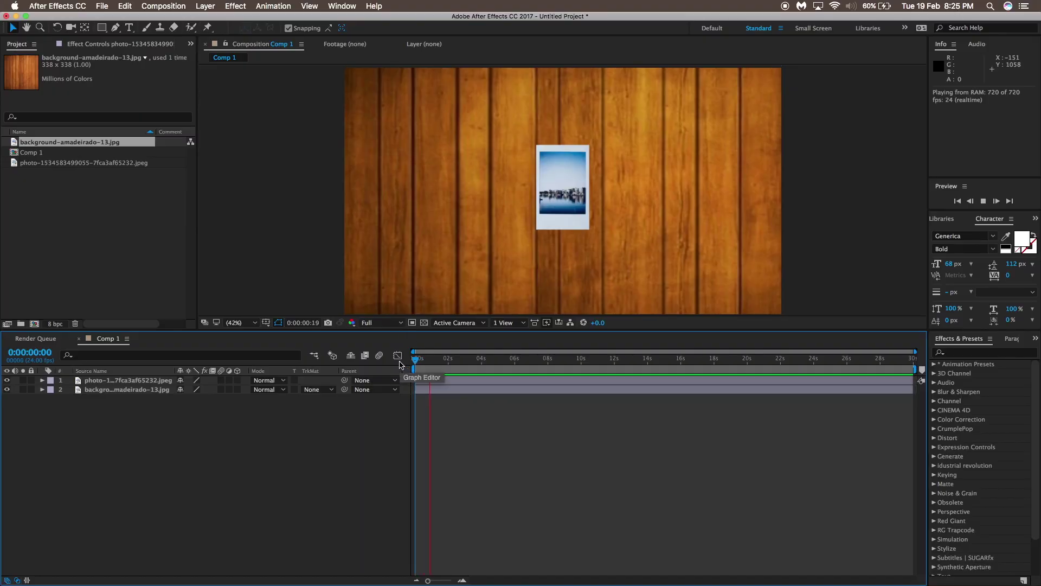
{"action": "key", "text": "space"}
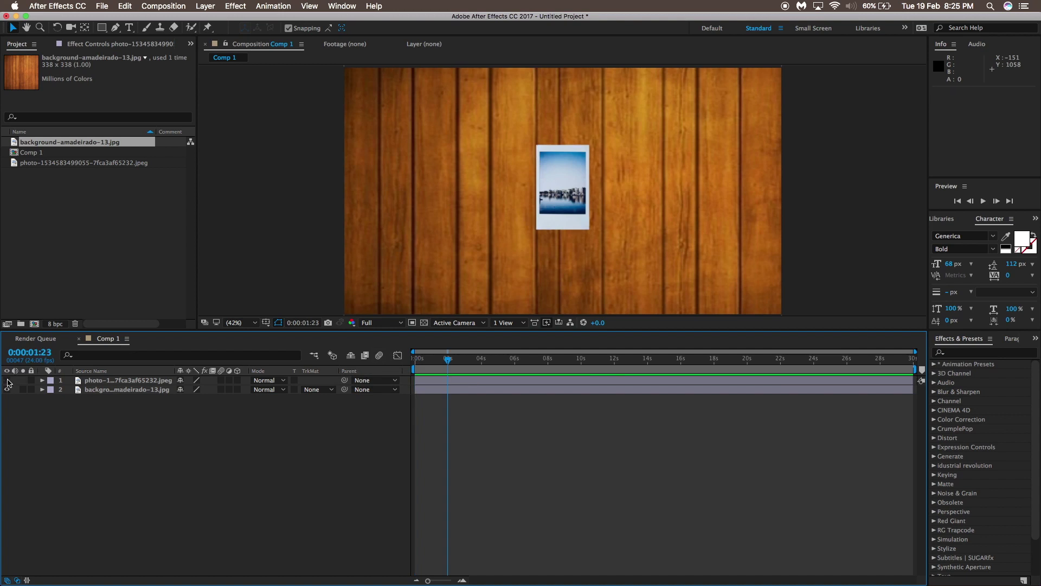
{"action": "left_click_drag", "start_coordinate": [448, 358], "coordinate": [411, 364]}
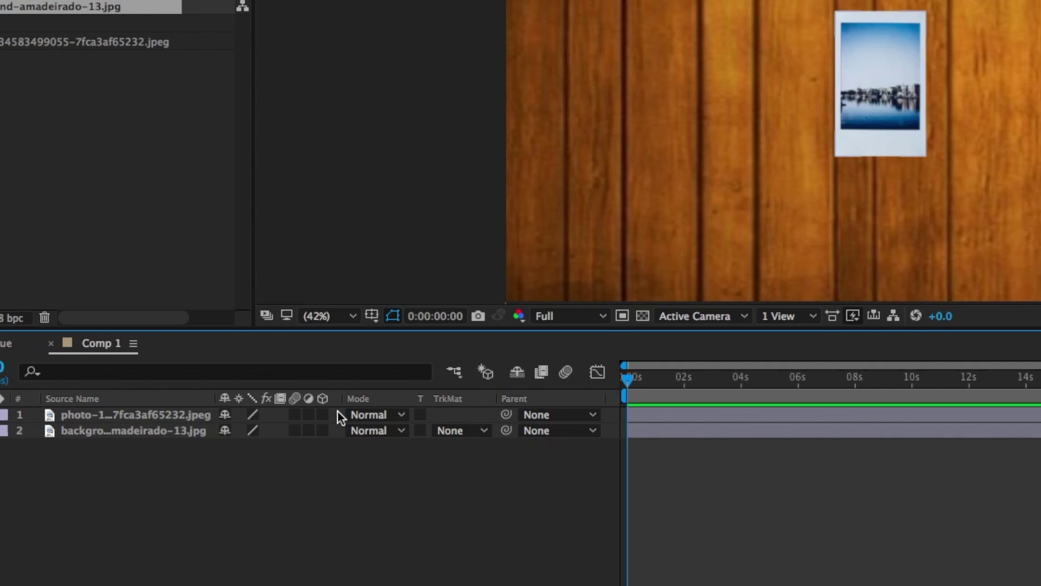
{"action": "left_click", "coordinate": [324, 414]}
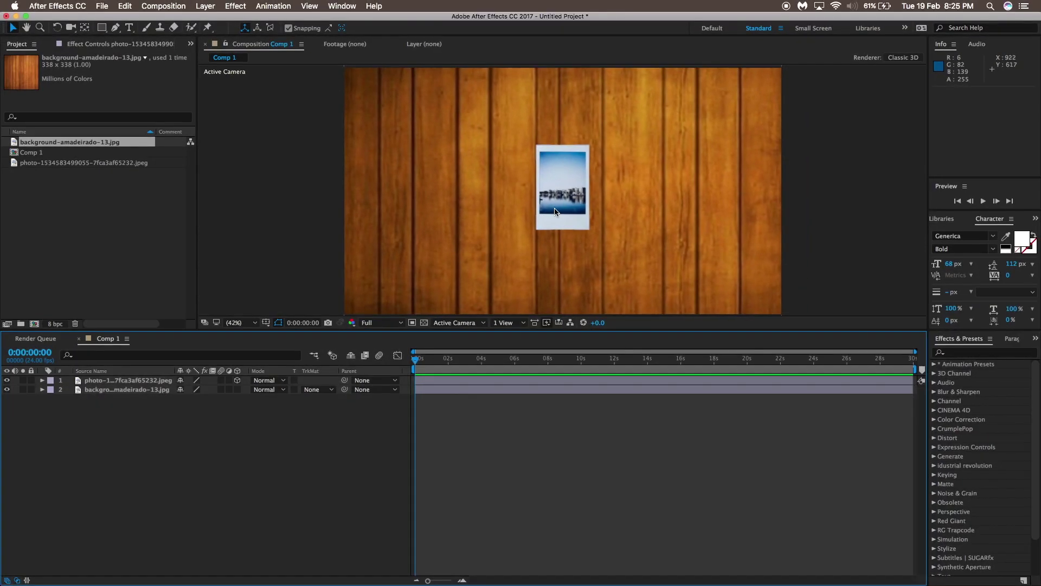
{"action": "double_click", "coordinate": [570, 205]}
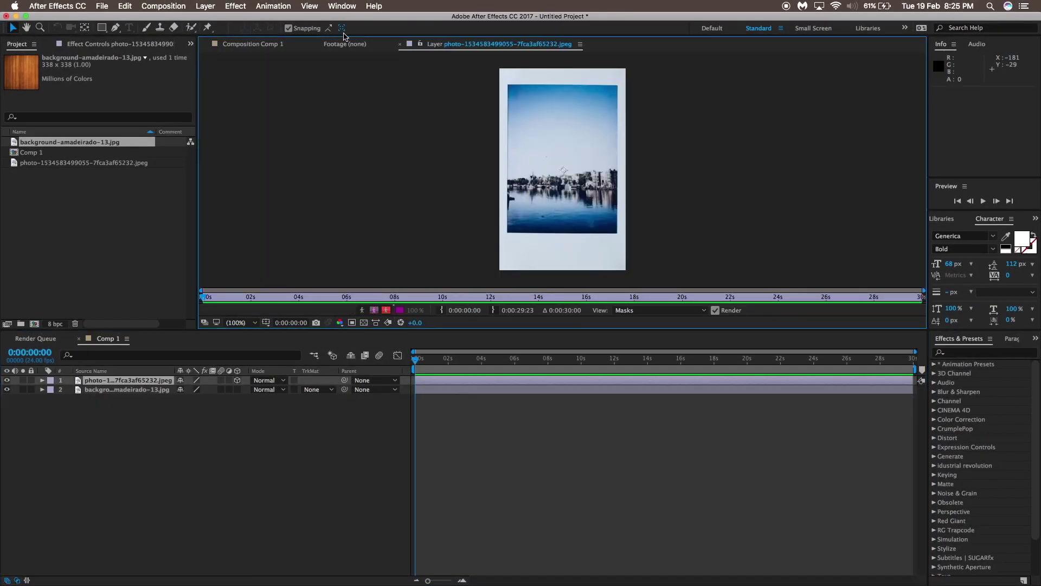
{"action": "left_click", "coordinate": [261, 48]}
{"action": "left_click_drag", "start_coordinate": [562, 211], "coordinate": [408, 168]}
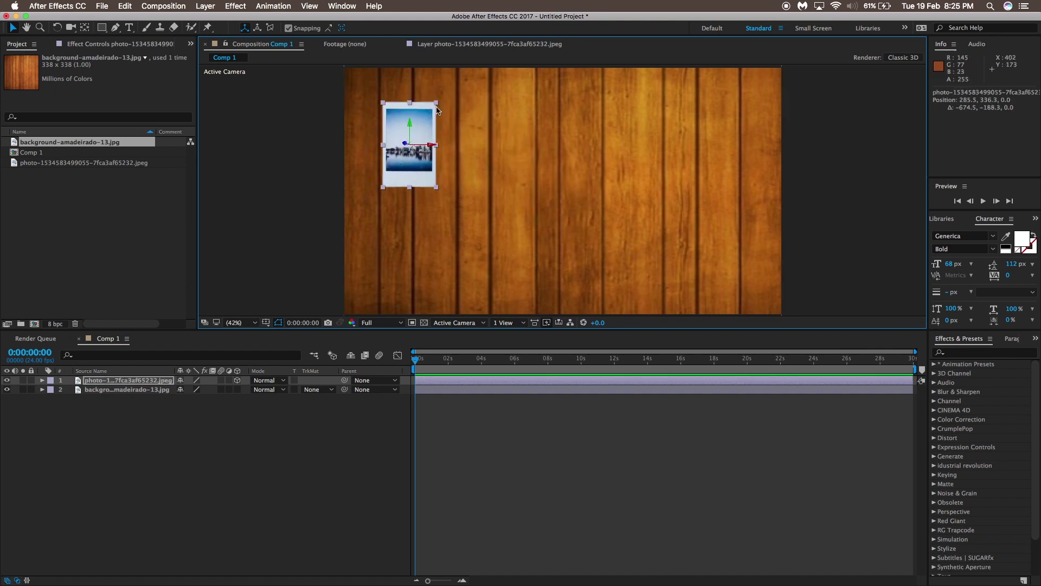
Tilt the photo layer by setting its Z Rotation to 14°
{"action": "left_click", "coordinate": [42, 381]}
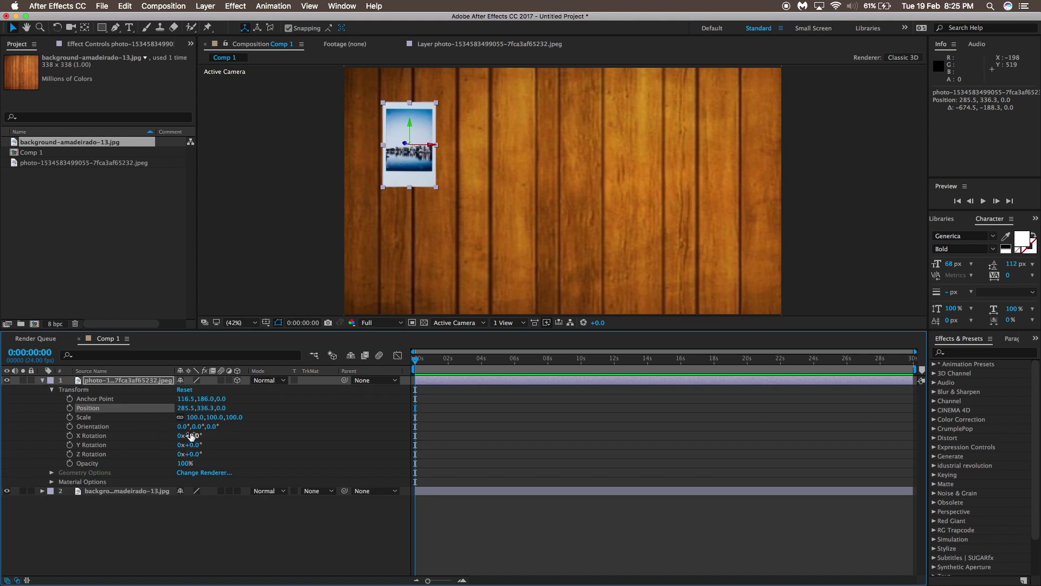
{"action": "left_click_drag", "start_coordinate": [191, 436], "coordinate": [204, 453]}
{"action": "key", "text": "super+z"}
Find the Drop Shadow effect by searching for "shad" and apply it to the photo layer
{"action": "left_click", "coordinate": [959, 350]}
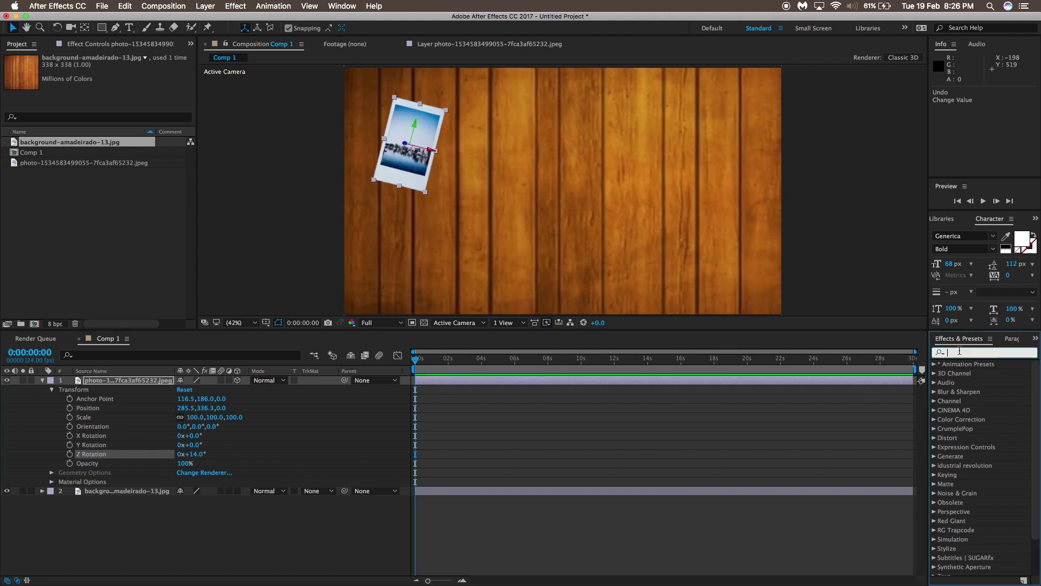
{"action": "type", "text": "sahd"}
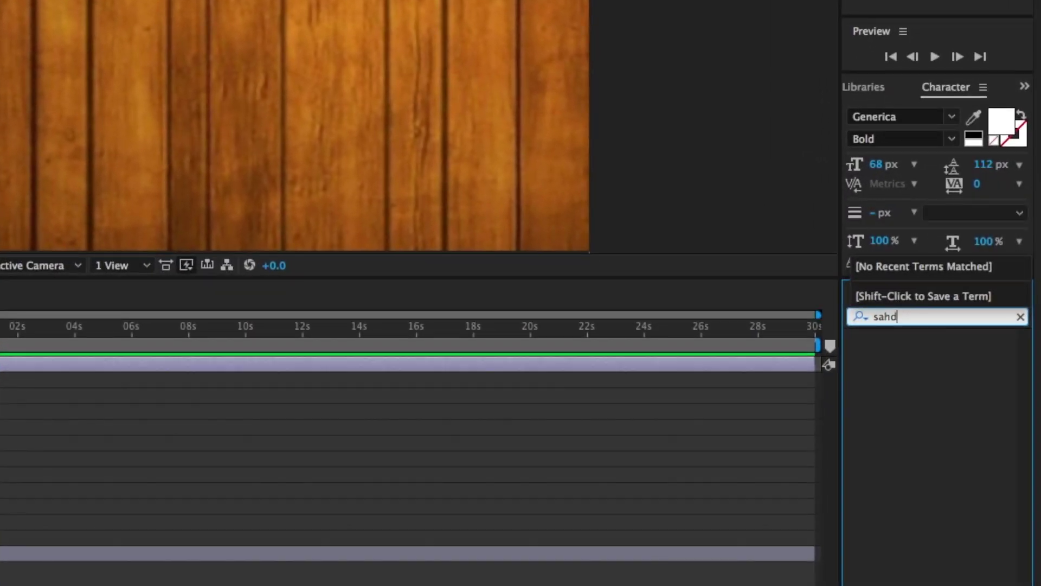
{"action": "key", "text": "BackSpace"}
{"action": "key", "text": "BackSpace"}
{"action": "key", "text": "BackSpace"}
{"action": "type", "text": "had"}
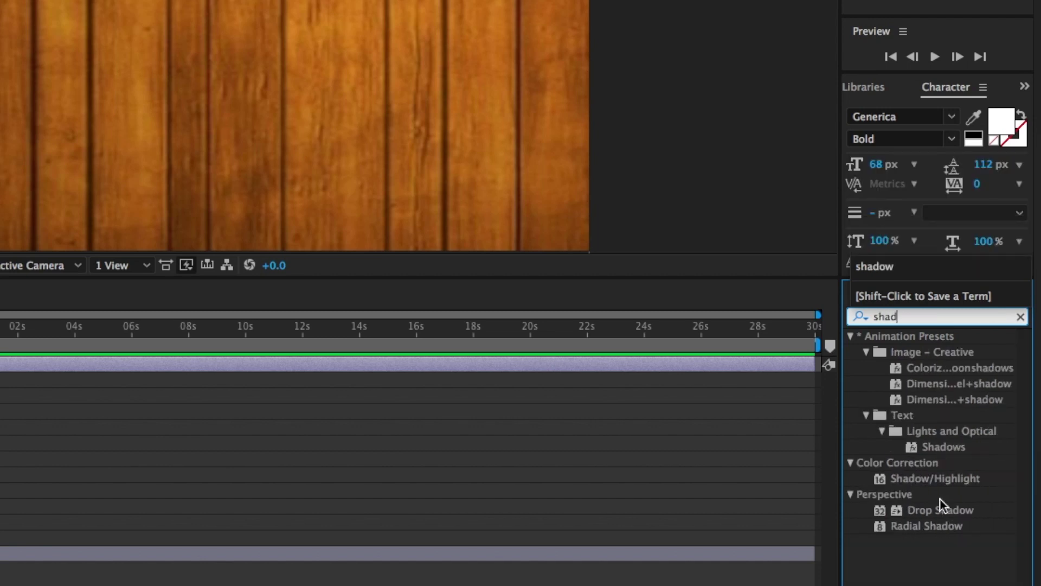
{"action": "left_click", "coordinate": [943, 509]}
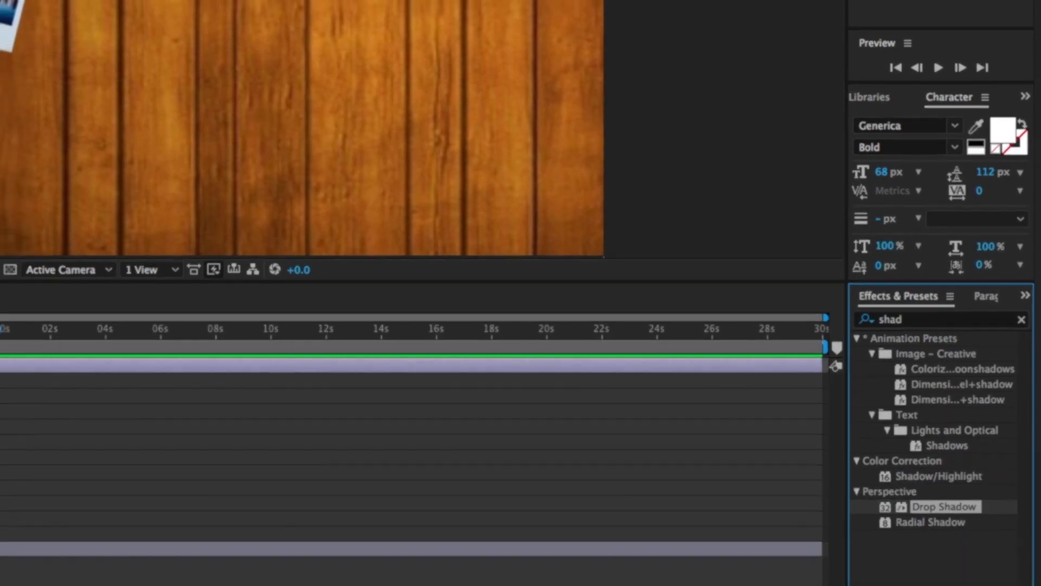
{"action": "left_click_drag", "start_coordinate": [943, 507], "coordinate": [136, 382]}
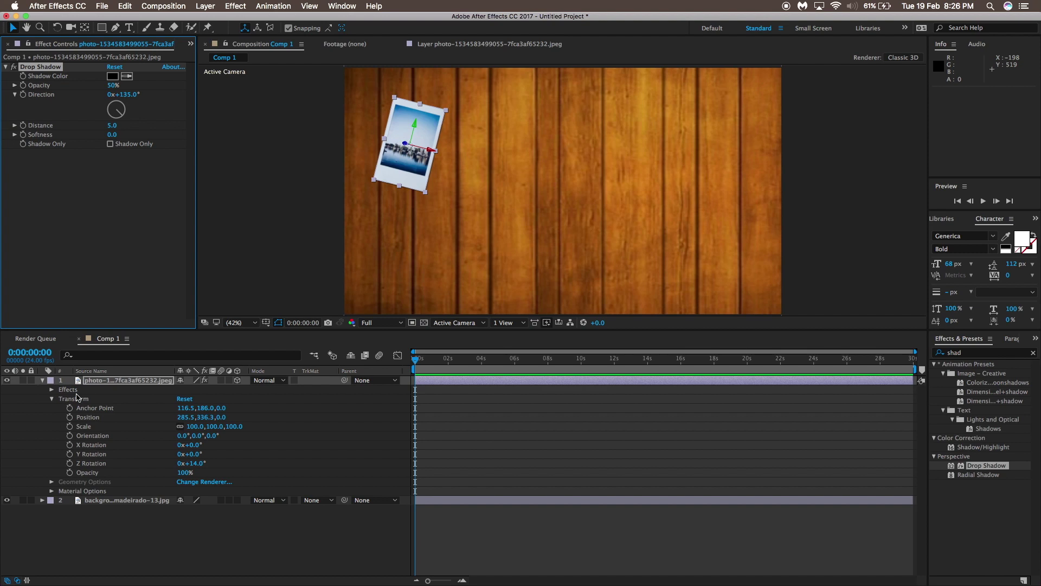
Set the photo's Drop Shadow to distance 40, softness 213 and opacity 100%
{"action": "left_click", "coordinate": [49, 390]}
{"action": "left_click", "coordinate": [61, 399]}
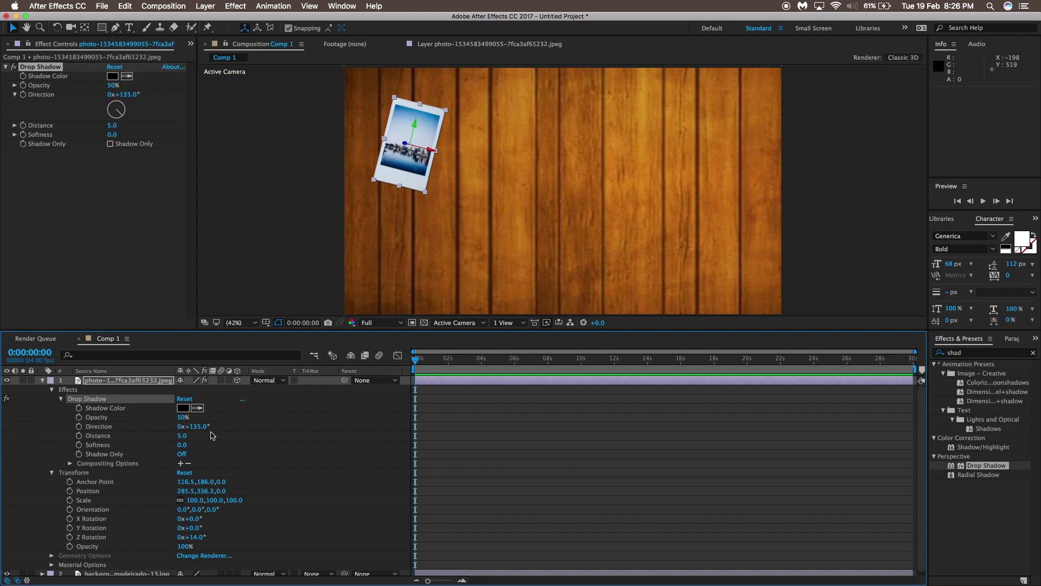
{"action": "left_click_drag", "start_coordinate": [183, 437], "coordinate": [297, 449]}
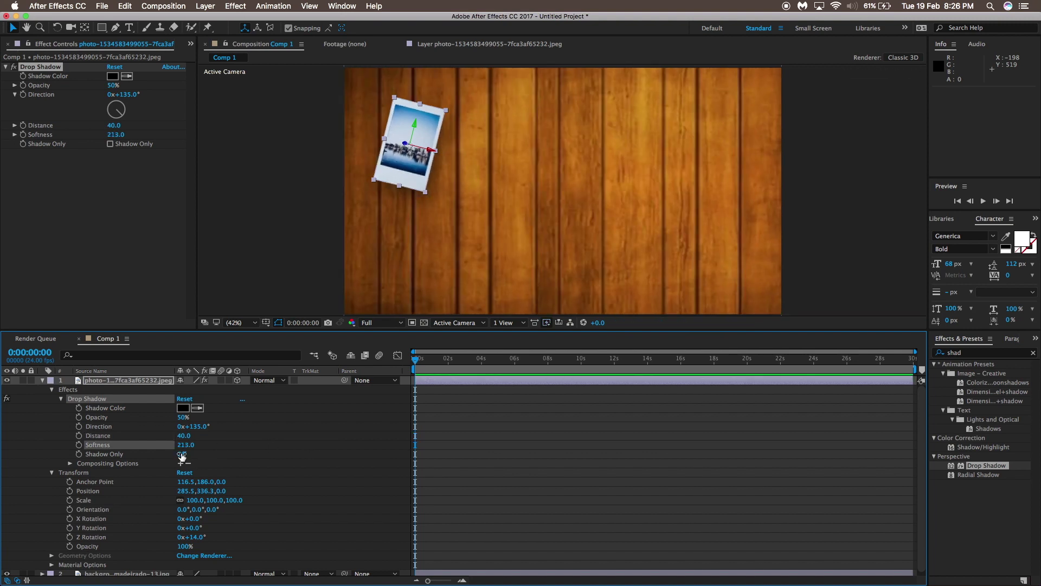
{"action": "left_click", "coordinate": [180, 454]}
{"action": "left_click", "coordinate": [180, 455]}
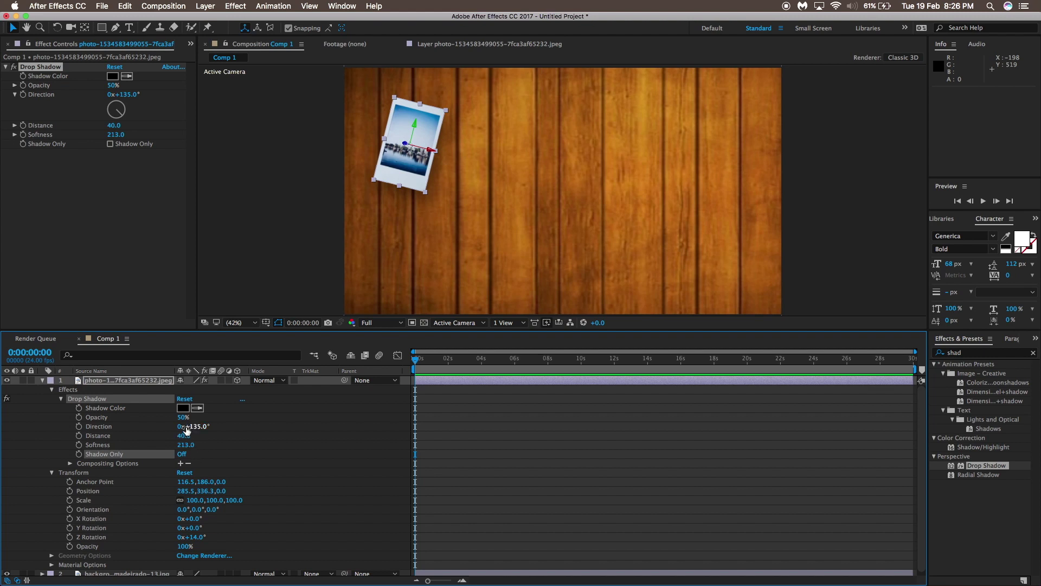
{"action": "left_click_drag", "start_coordinate": [185, 417], "coordinate": [408, 423]}
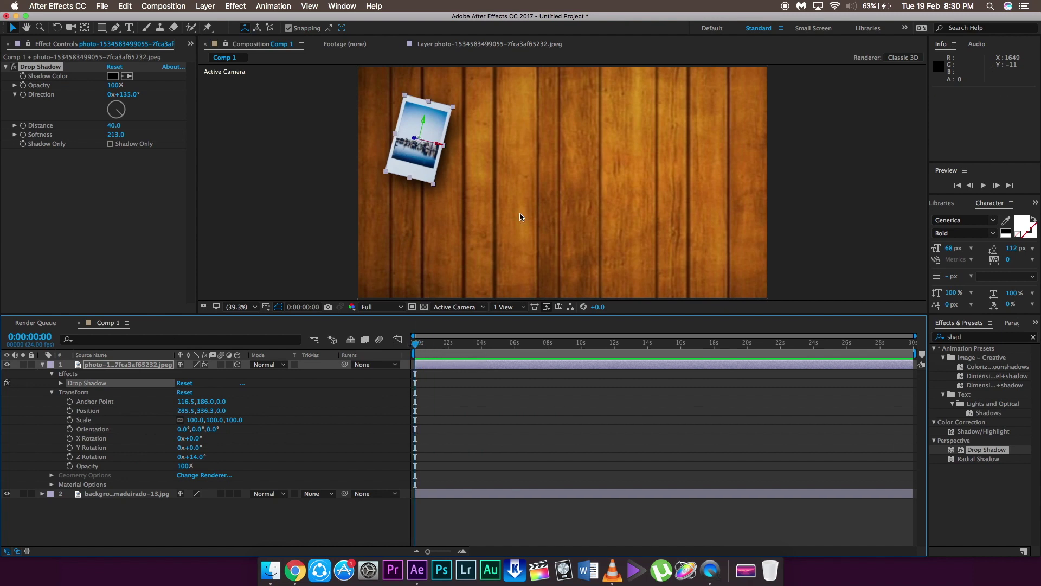
Start keyframing the photo layer's Position, X Rotation and Y Rotation at 0:00:00:00
{"action": "left_click", "coordinate": [70, 411]}
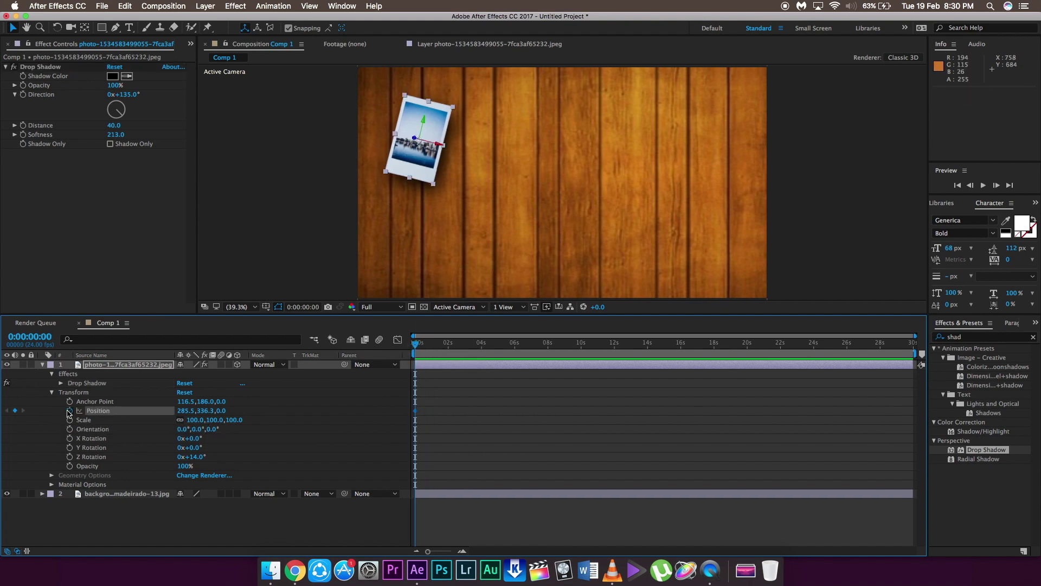
{"action": "left_click", "coordinate": [69, 438]}
{"action": "left_click", "coordinate": [69, 448]}
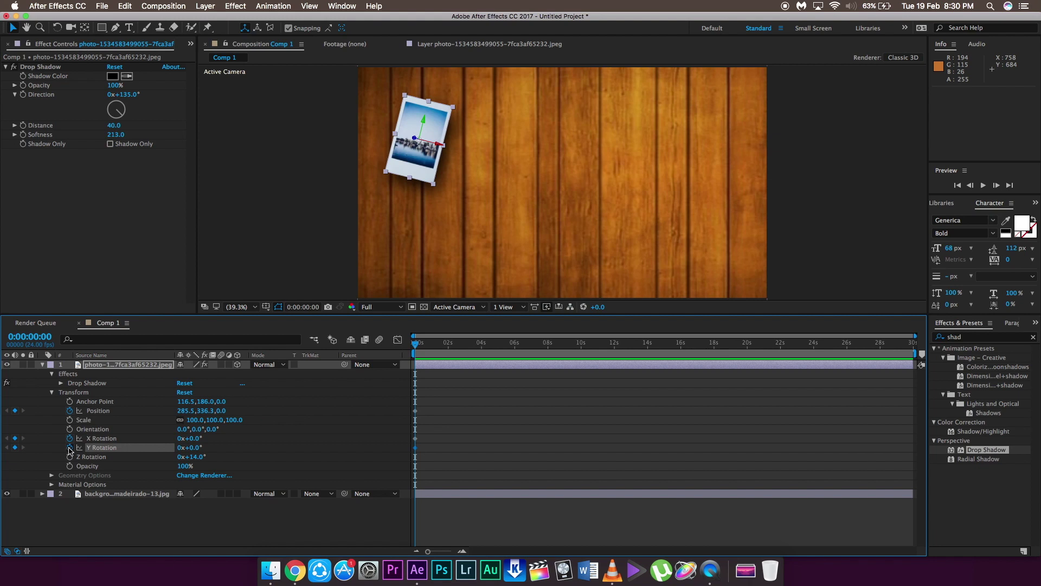
At 0:00:00:15, keyframe the photo's Z position at -1219, Y Rotation at 122° and X Rotation at 278°, and preview the motion
{"action": "mouse_move", "coordinate": [416, 347]}
{"action": "left_mouse_down"}
{"action": "mouse_move", "coordinate": [442, 348]}
{"action": "mouse_move", "coordinate": [427, 355]}
{"action": "left_mouse_up"}
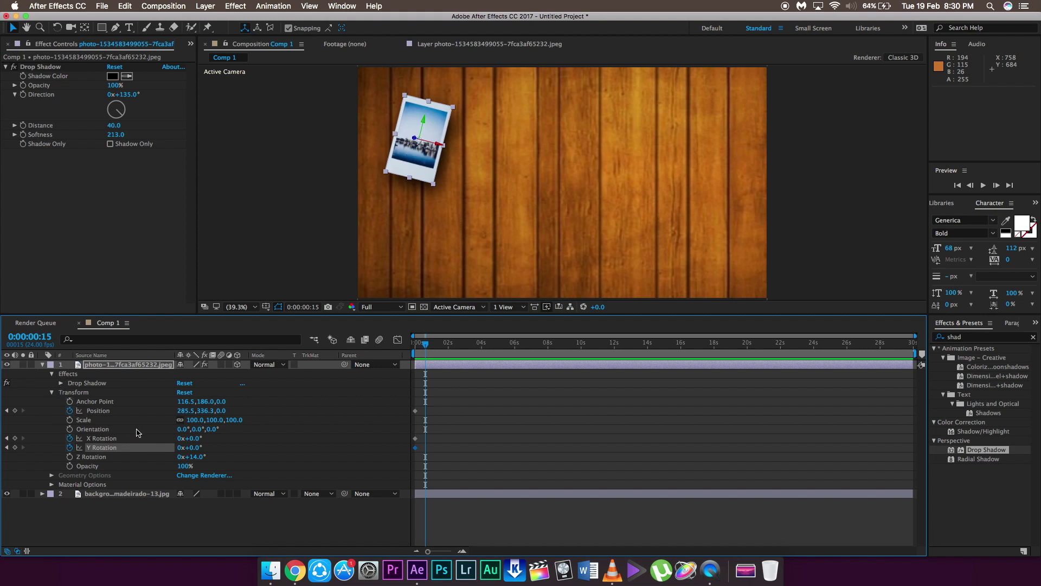
{"action": "left_click_drag", "start_coordinate": [222, 410], "coordinate": [3, 410]}
{"action": "left_click_drag", "start_coordinate": [225, 410], "coordinate": [15, 424]}
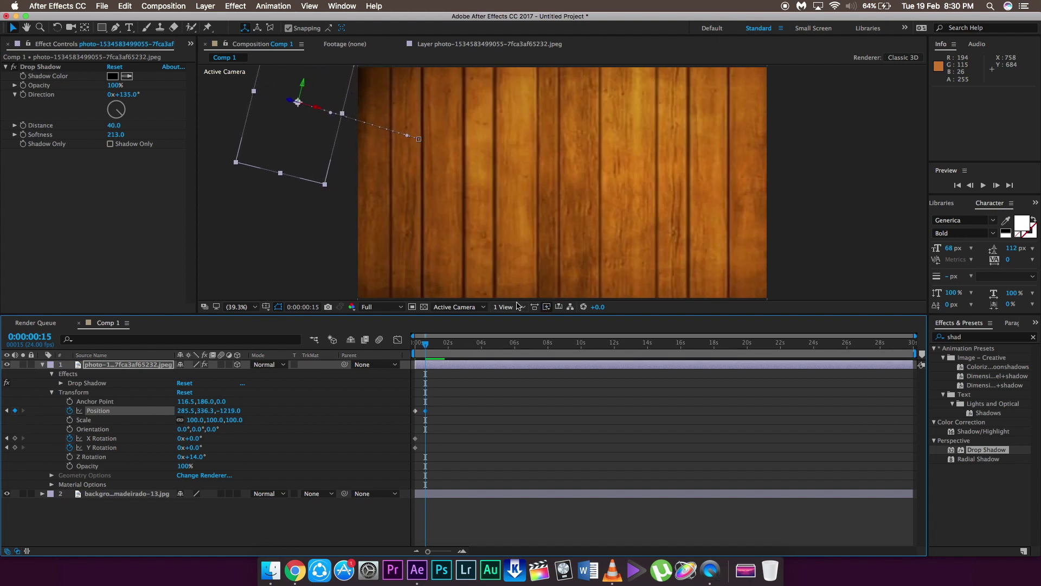
{"action": "left_click_drag", "start_coordinate": [194, 447], "coordinate": [260, 453]}
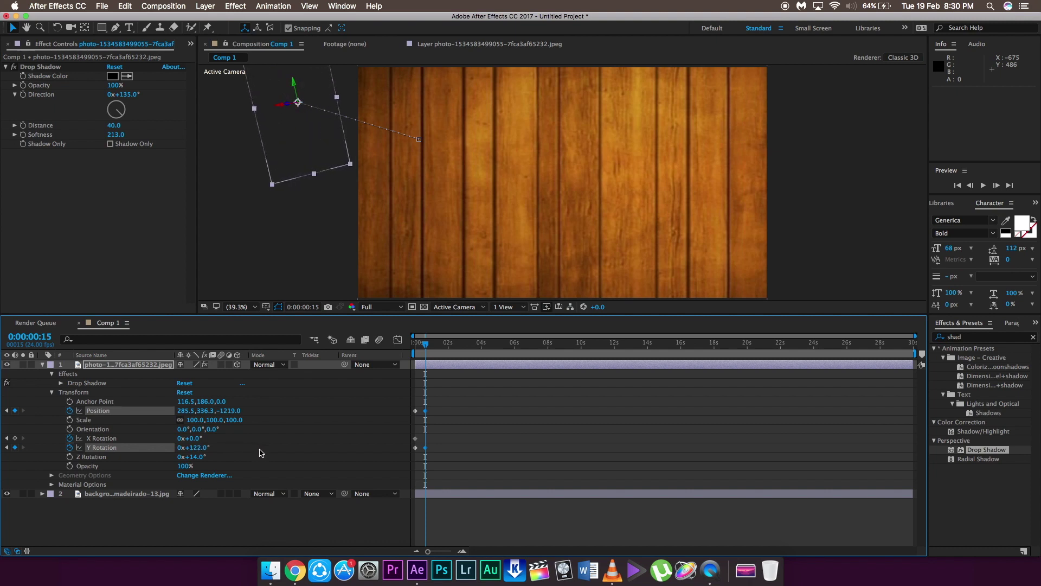
{"action": "left_click_drag", "start_coordinate": [196, 438], "coordinate": [331, 423]}
{"action": "left_click_drag", "start_coordinate": [427, 349], "coordinate": [415, 349]}
{"action": "key", "text": "space"}
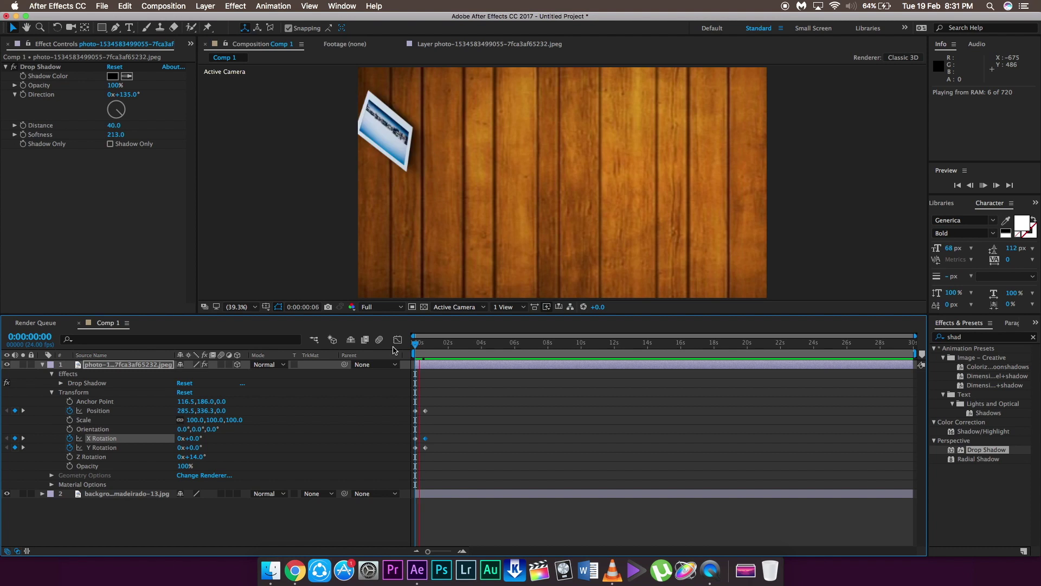
{"action": "key", "text": "space"}
{"action": "key", "text": "space"}
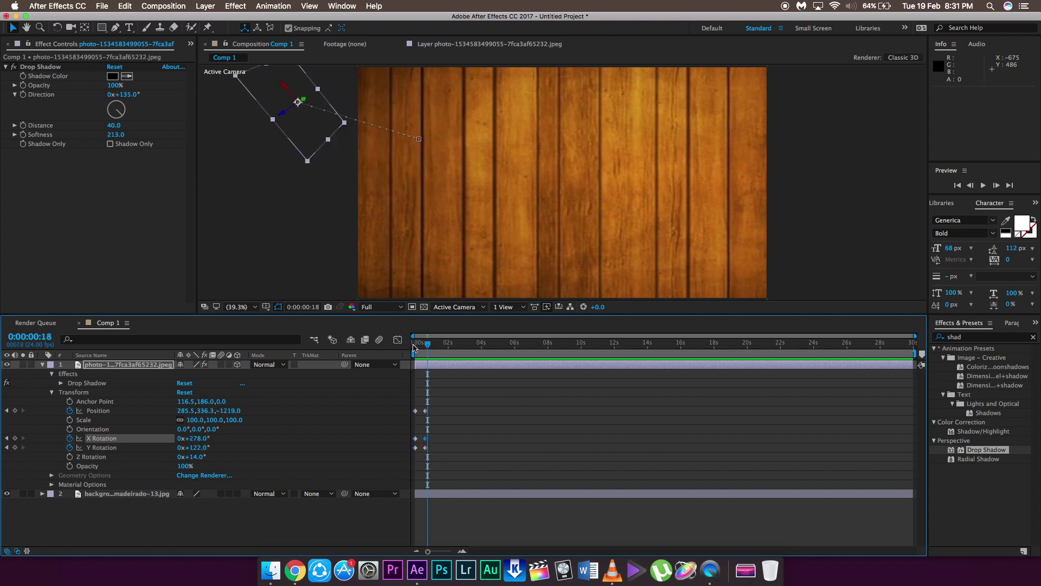
Push the photo's Position keyframe at 0:00:00:00 back in depth to Z 774.5 and preview the animation
{"action": "left_click_drag", "start_coordinate": [422, 348], "coordinate": [407, 349]}
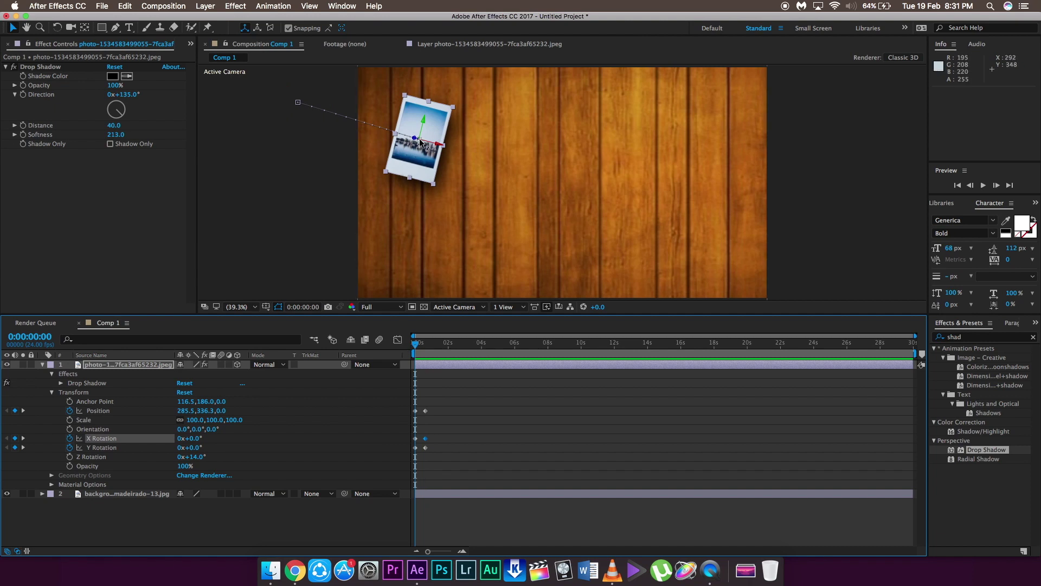
{"action": "left_click_drag", "start_coordinate": [420, 142], "coordinate": [591, 144]}
{"action": "left_click", "coordinate": [413, 342]}
{"action": "key", "text": "space"}
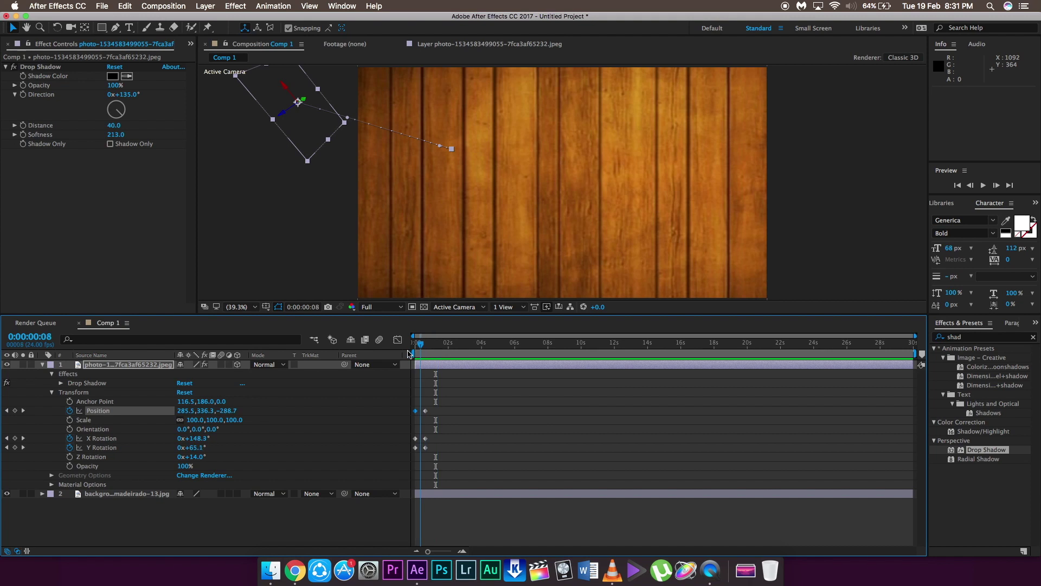
{"action": "key", "text": "space"}
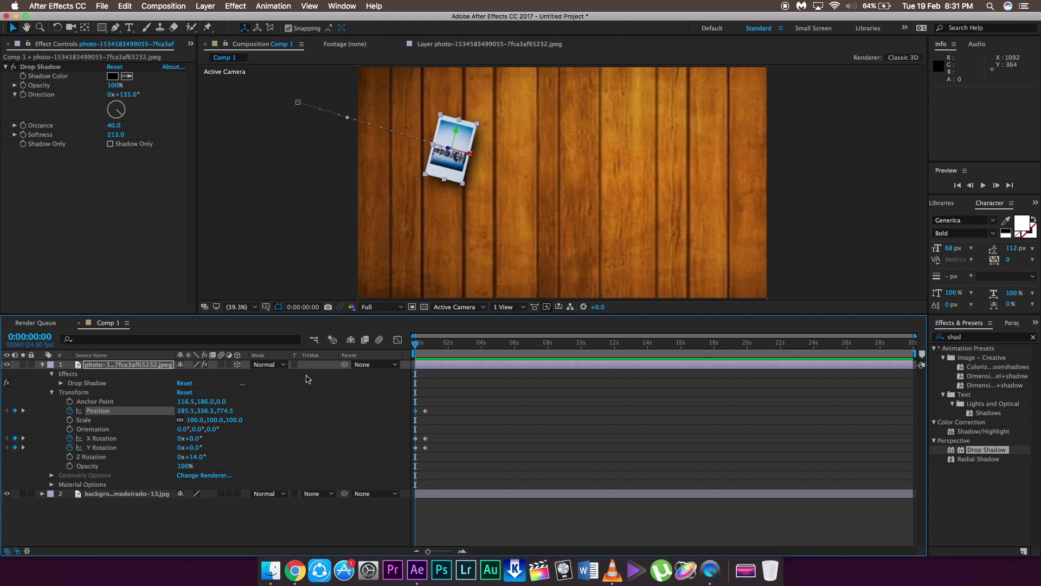
Enable the photo layer's Motion Blur switch and preview the animation
{"action": "left_click", "coordinate": [221, 365]}
{"action": "key", "text": "space"}
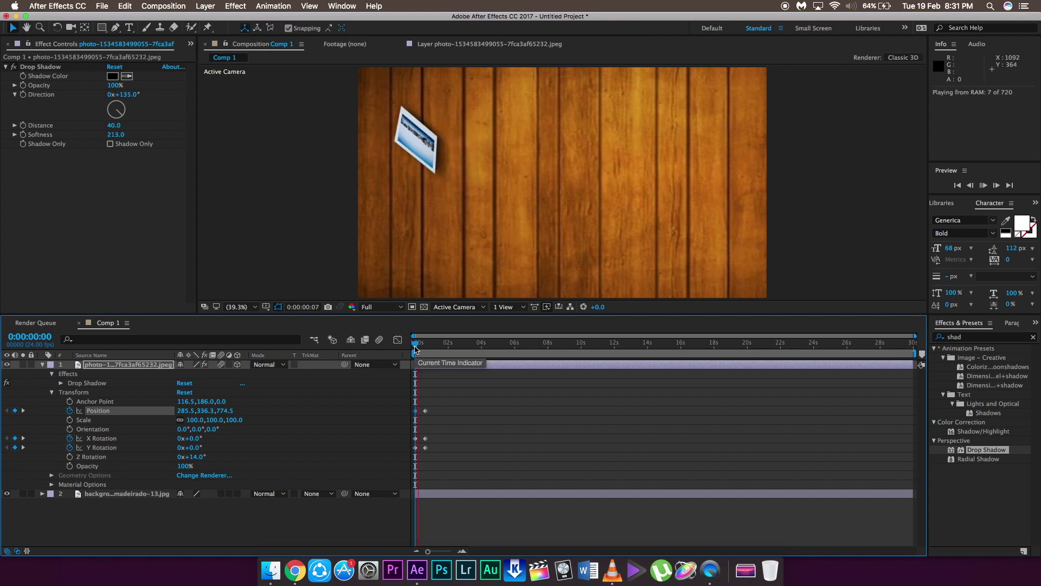
{"action": "key", "text": "space"}
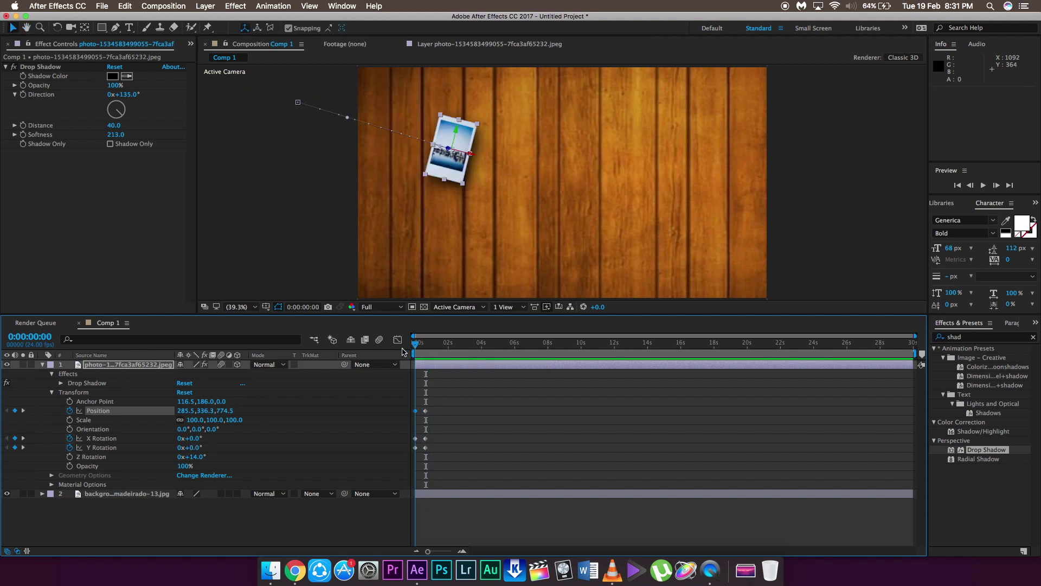
Search the effects for "blur" and apply Directional Blur to the photo layer
{"action": "left_click", "coordinate": [965, 336]}
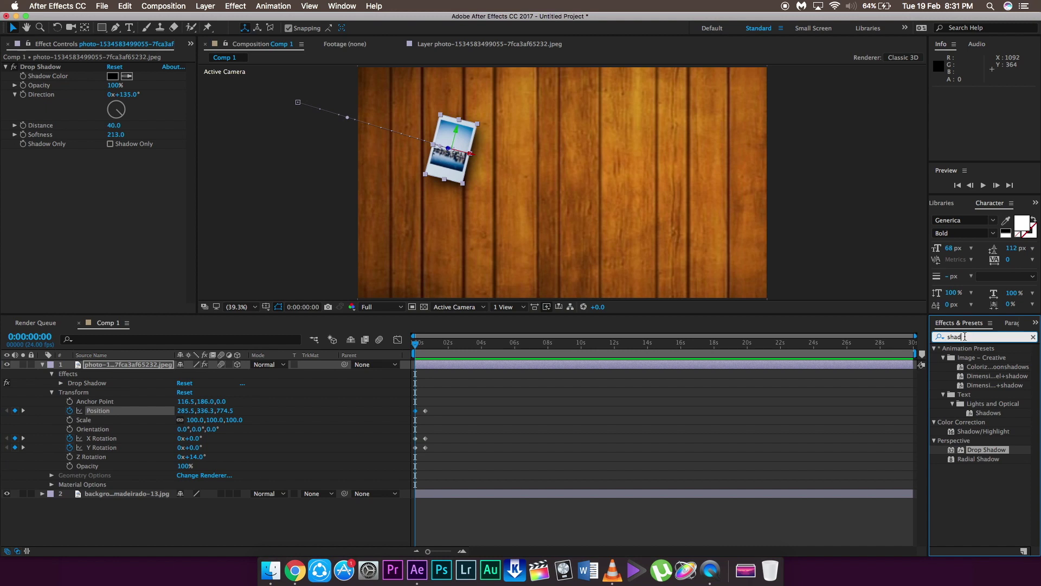
{"action": "key", "text": "BackSpace"}
{"action": "key", "text": "BackSpace"}
{"action": "key", "text": "BackSpace"}
{"action": "key", "text": "BackSpace"}
{"action": "type", "text": "blur"}
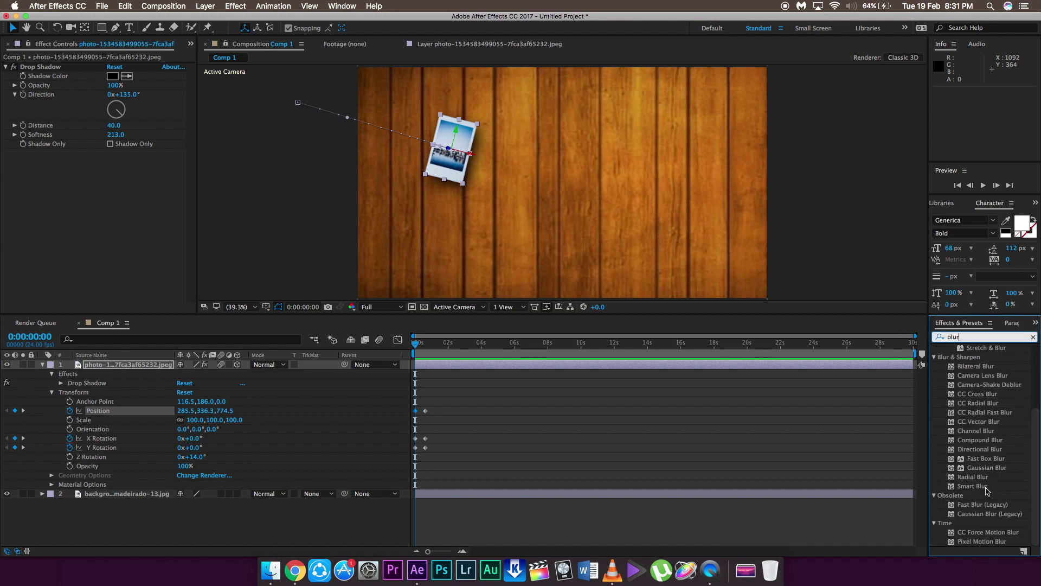
{"action": "left_click", "coordinate": [984, 466]}
{"action": "left_click_drag", "start_coordinate": [809, 466], "coordinate": [424, 372]}
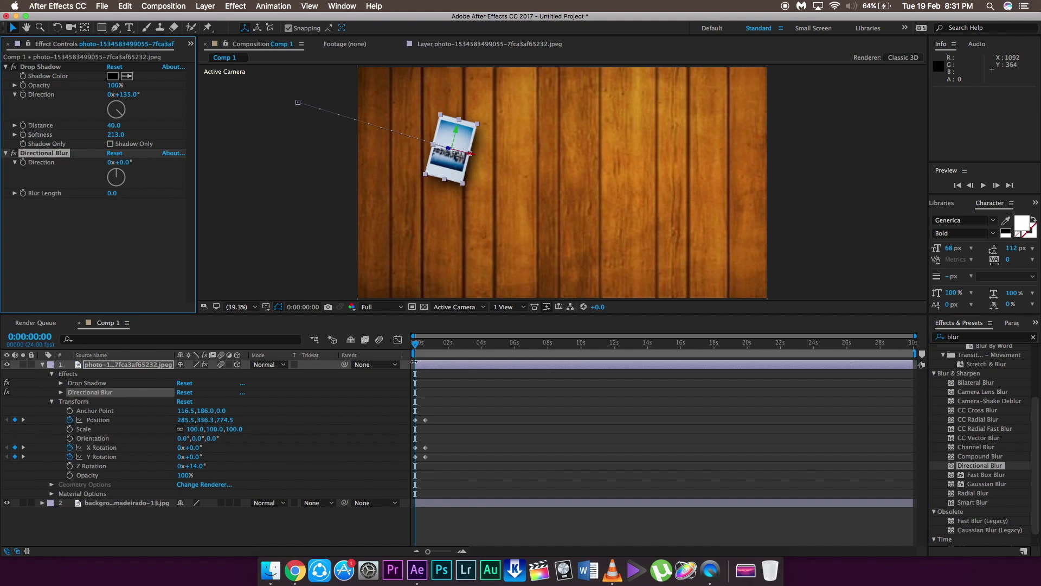
Preview the animation and start keyframing the Directional Blur's Blur Length at 0:00:00:00
{"action": "left_click", "coordinate": [415, 347]}
{"action": "key", "text": "space"}
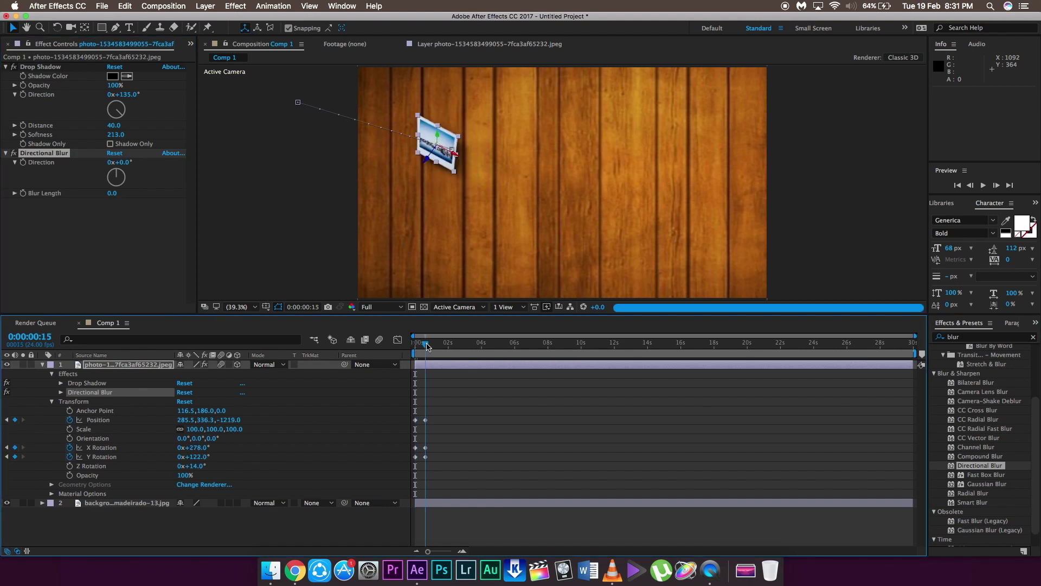
{"action": "key", "text": "space"}
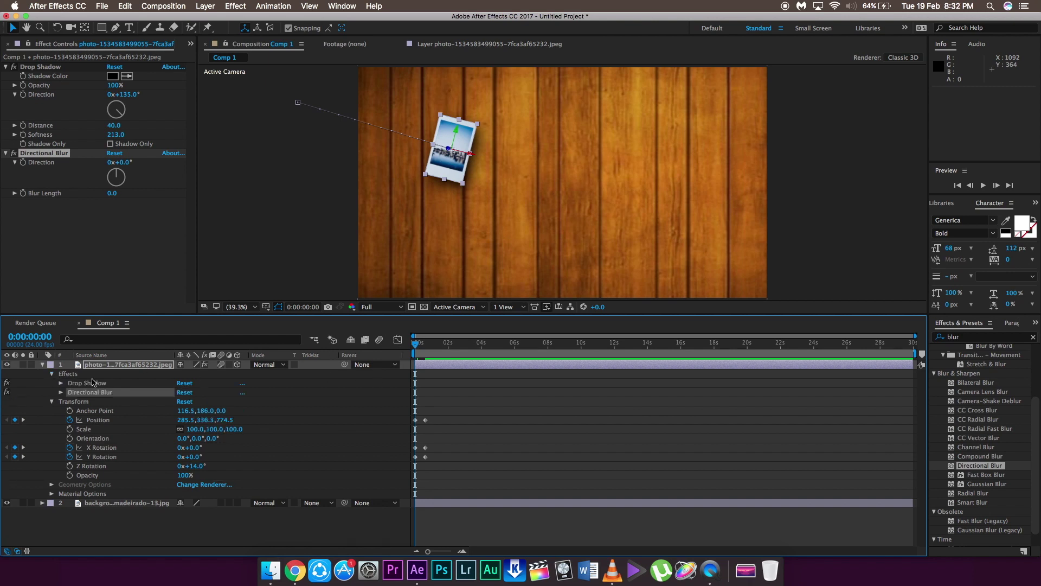
{"action": "left_click", "coordinate": [61, 392]}
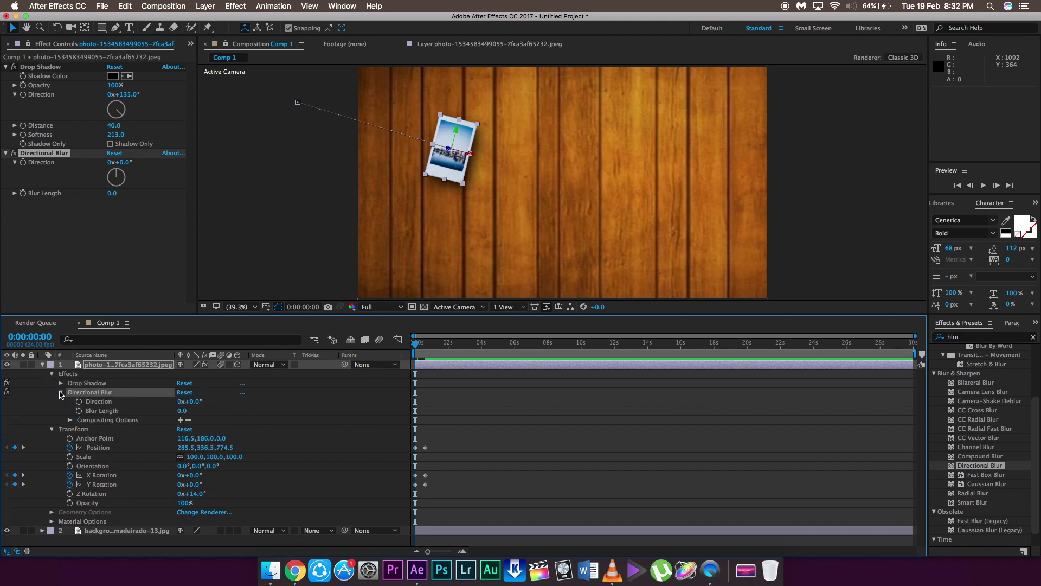
{"action": "left_click", "coordinate": [79, 410]}
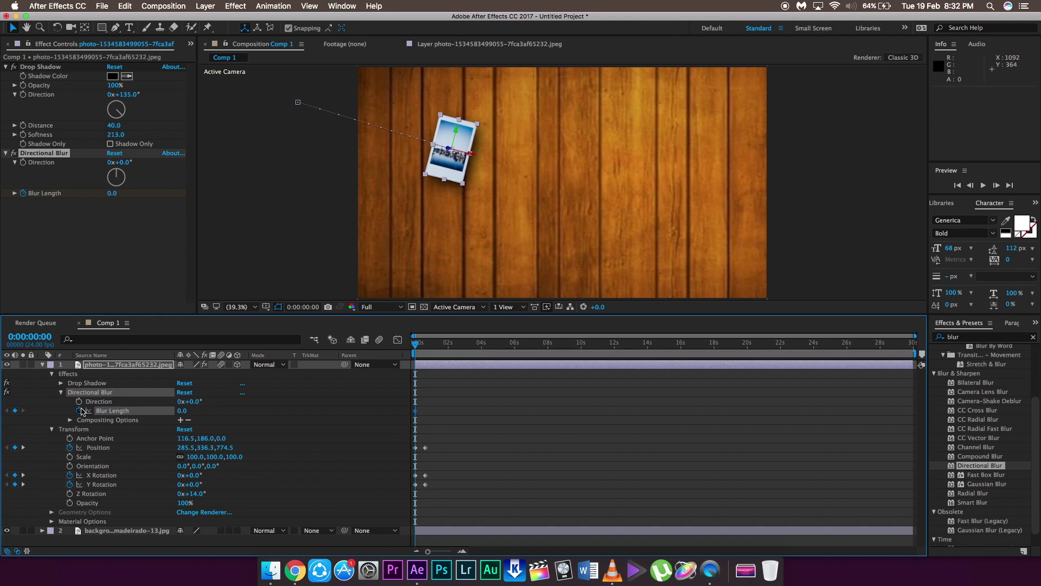
Set the photo's Directional Blur Direction to 12° and keyframe its Blur Length at 13.7 at 0:00:00:11
{"action": "left_click_drag", "start_coordinate": [191, 401], "coordinate": [202, 402]}
{"action": "left_click_drag", "start_coordinate": [416, 344], "coordinate": [422, 347]}
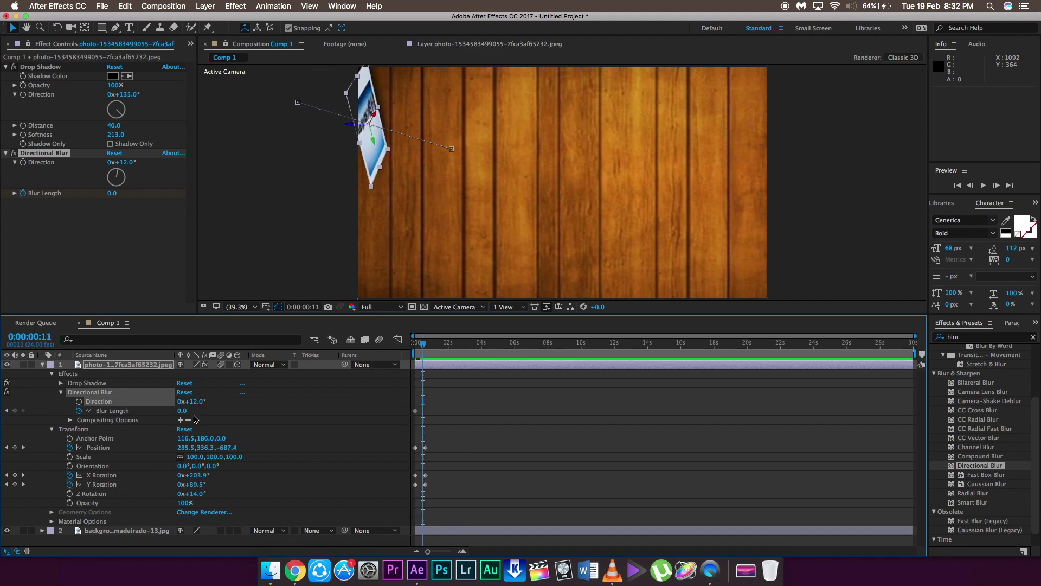
{"action": "left_click_drag", "start_coordinate": [182, 410], "coordinate": [261, 415]}
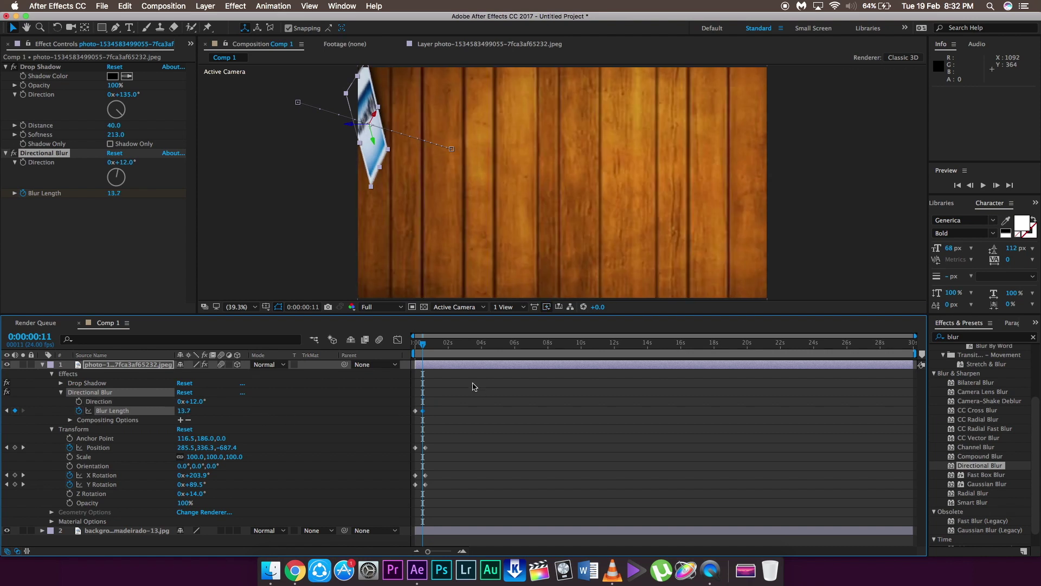
Move the second Blur Length keyframe to 0:00:00:16 and preview the animation from the start
{"action": "left_click_drag", "start_coordinate": [423, 410], "coordinate": [425, 410]}
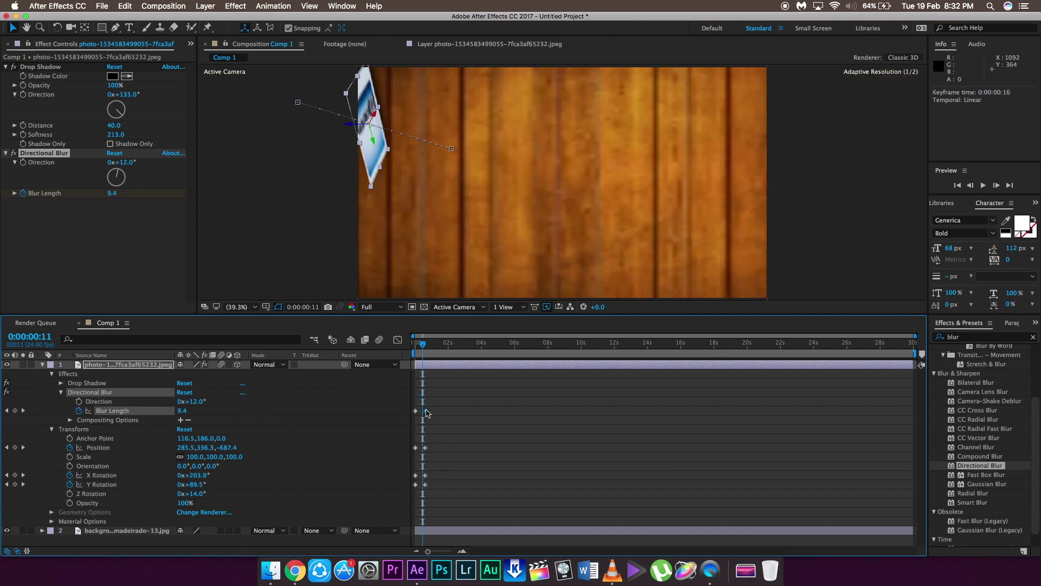
{"action": "key", "text": "space"}
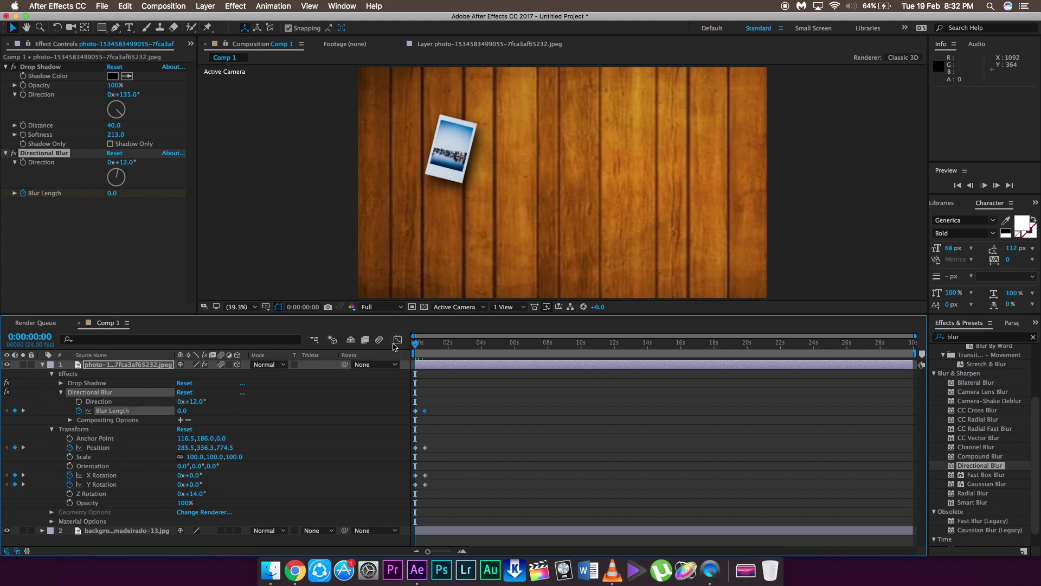
{"action": "key", "text": "space"}
{"action": "key", "text": "space"}
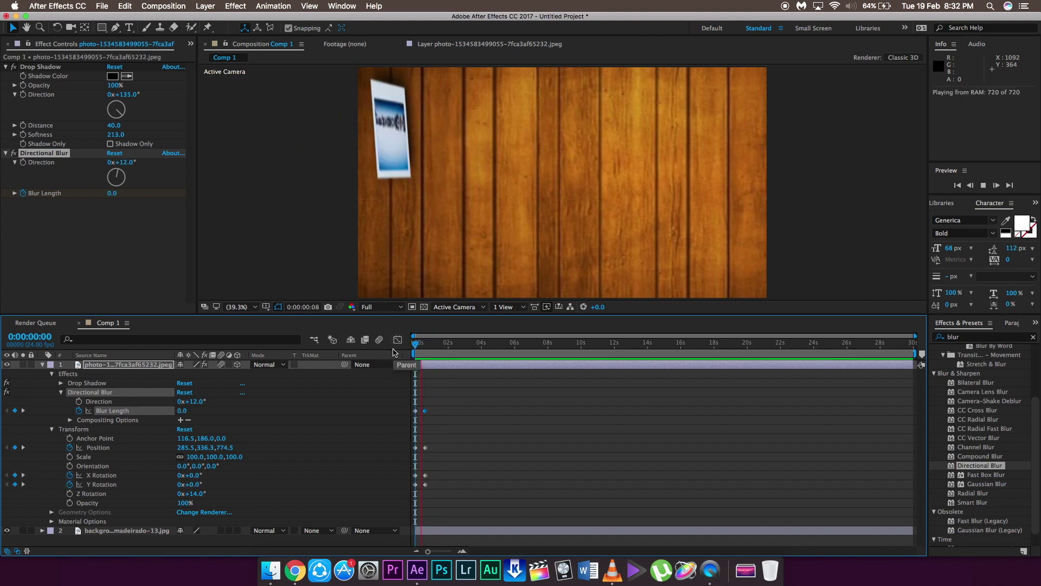
{"action": "left_click_drag", "start_coordinate": [431, 354], "coordinate": [408, 356]}
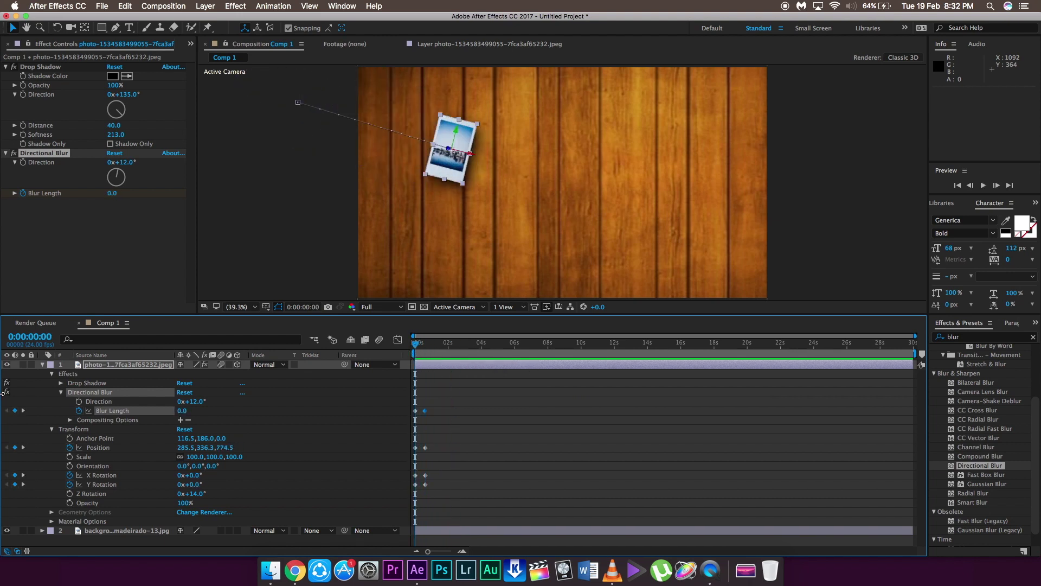
Collapse the photo layer's properties and add a copy of the layer above it
{"action": "left_click", "coordinate": [42, 365]}
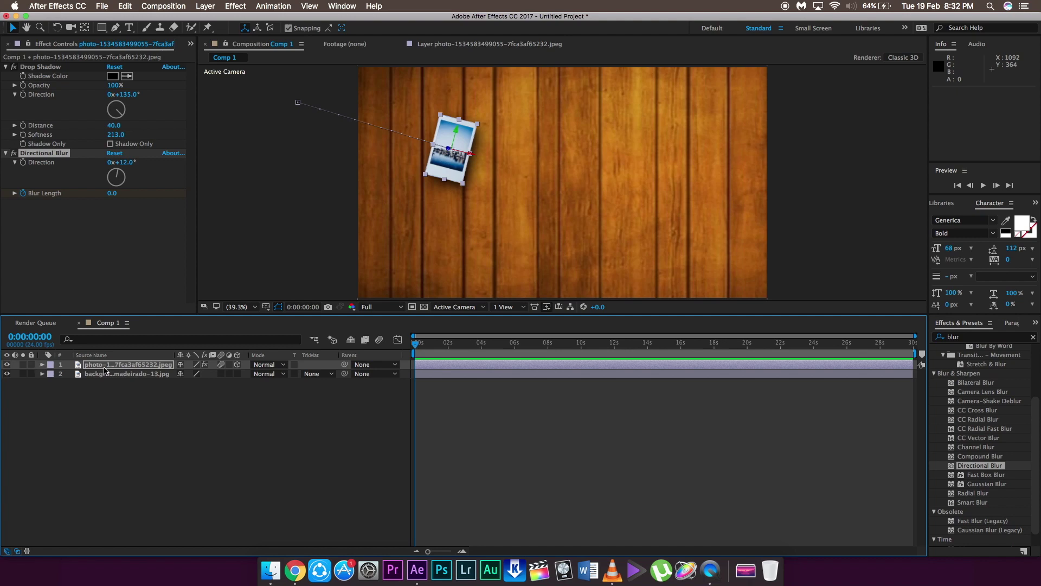
{"action": "key", "text": "super+v"}
{"action": "left_click", "coordinate": [94, 367]}
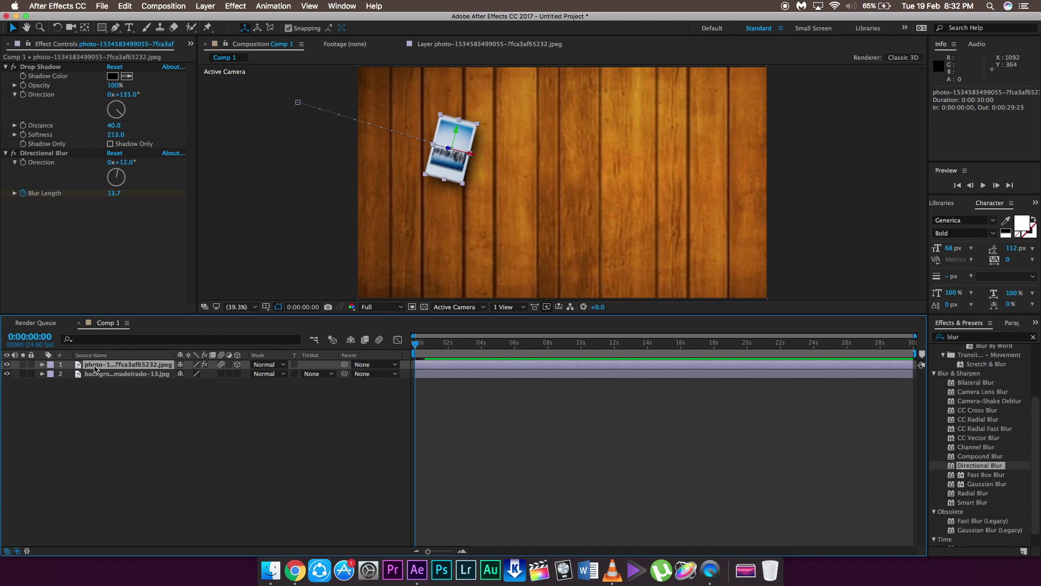
{"action": "key", "text": "super+v"}
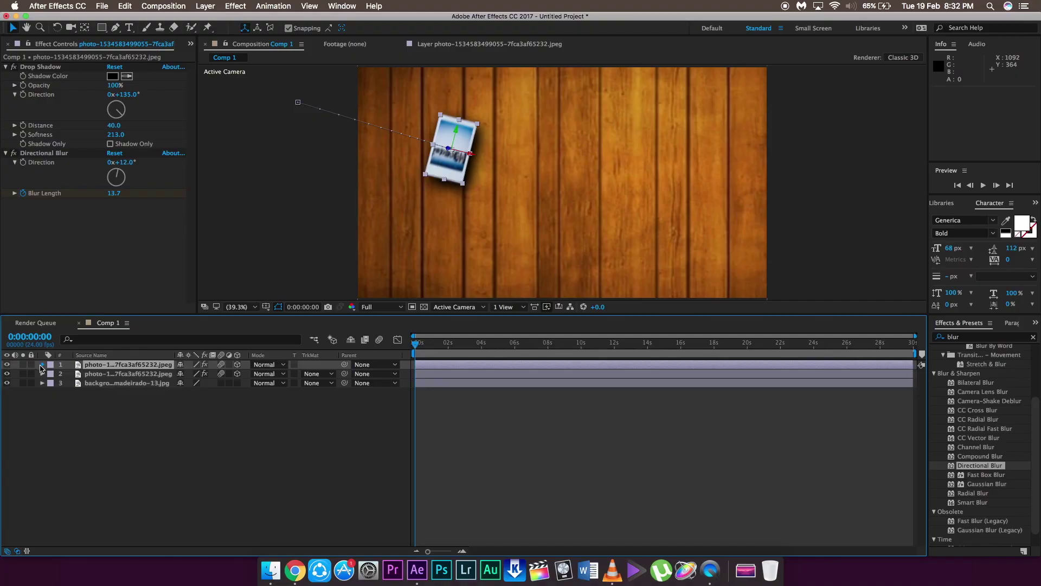
Reset the copied photo layer's Transform and turn off its Directional Blur, leaving Drop Shadow enabled
{"action": "left_click", "coordinate": [42, 365]}
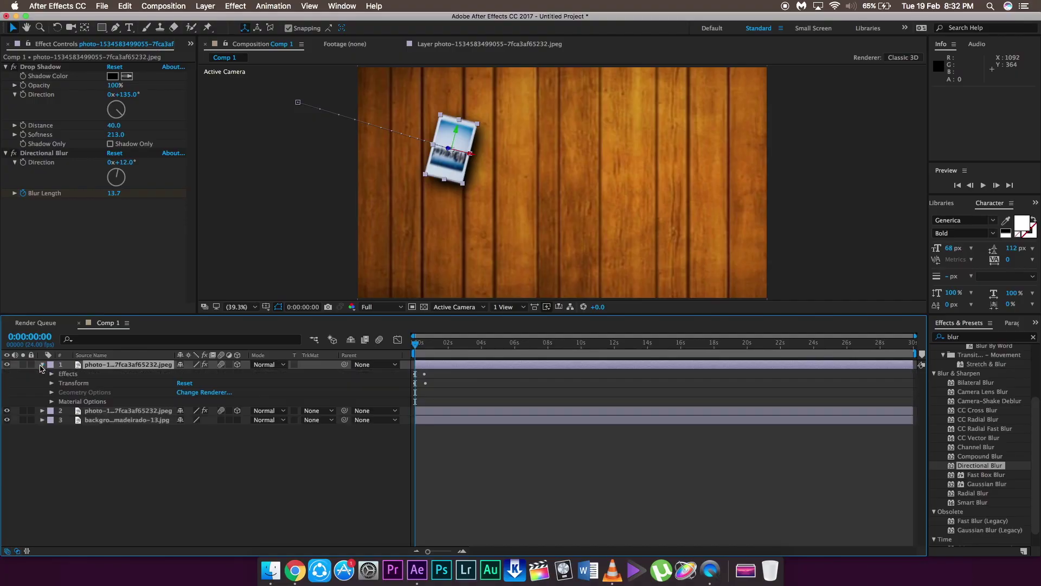
{"action": "left_click", "coordinate": [183, 382]}
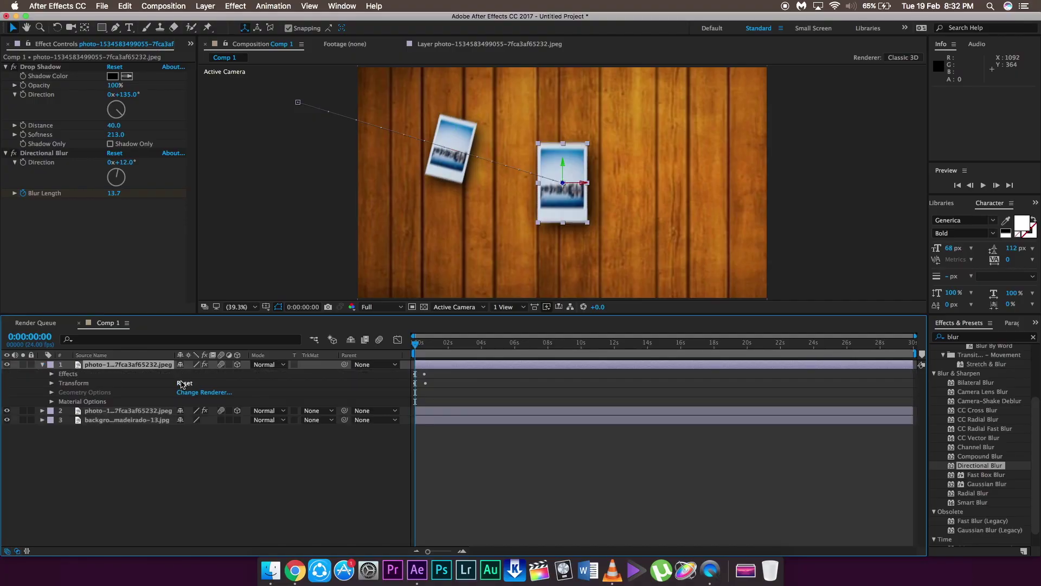
{"action": "left_click", "coordinate": [52, 374]}
{"action": "left_click", "coordinate": [4, 393]}
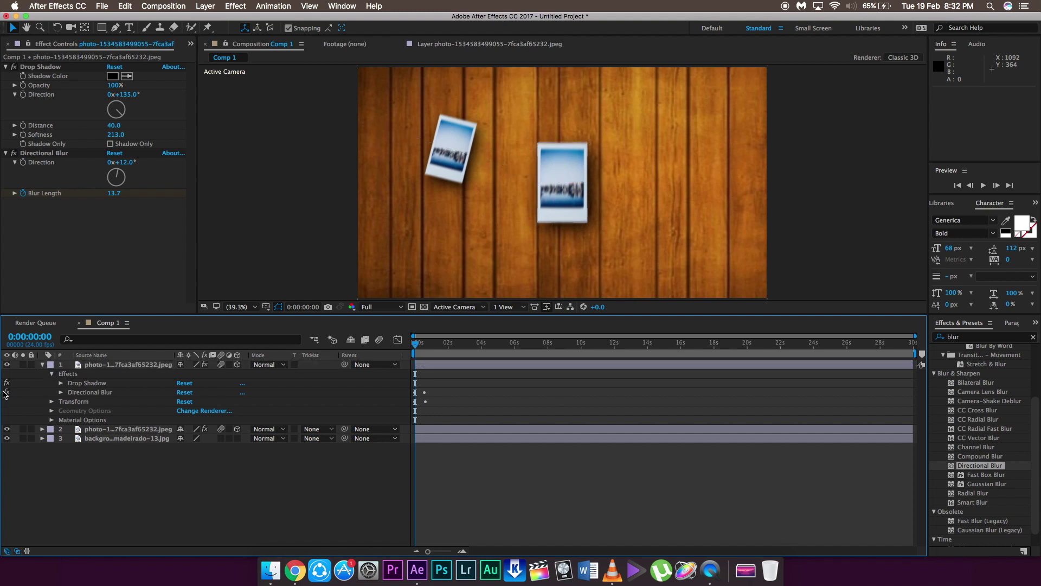
{"action": "left_click", "coordinate": [6, 391]}
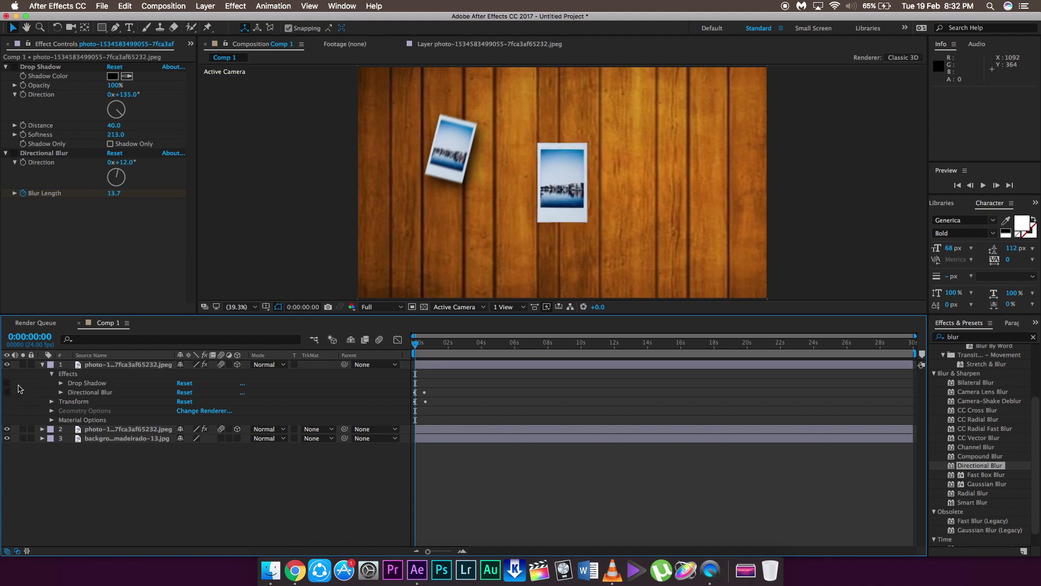
{"action": "left_click", "coordinate": [7, 382]}
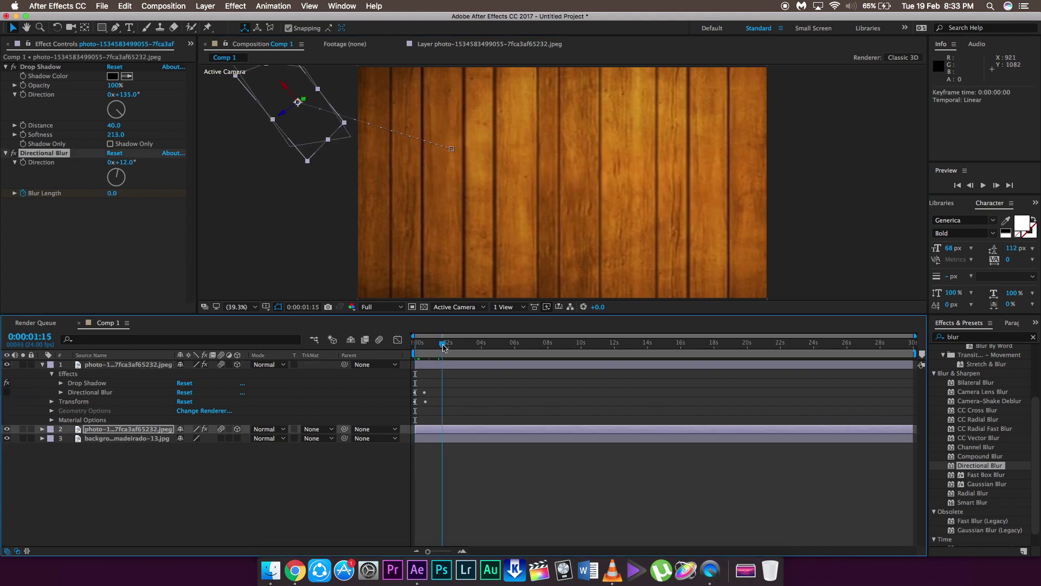
Reset the Position and X Rotation properties of the copied photo layer at 0:00:00:00
{"action": "left_click", "coordinate": [51, 401]}
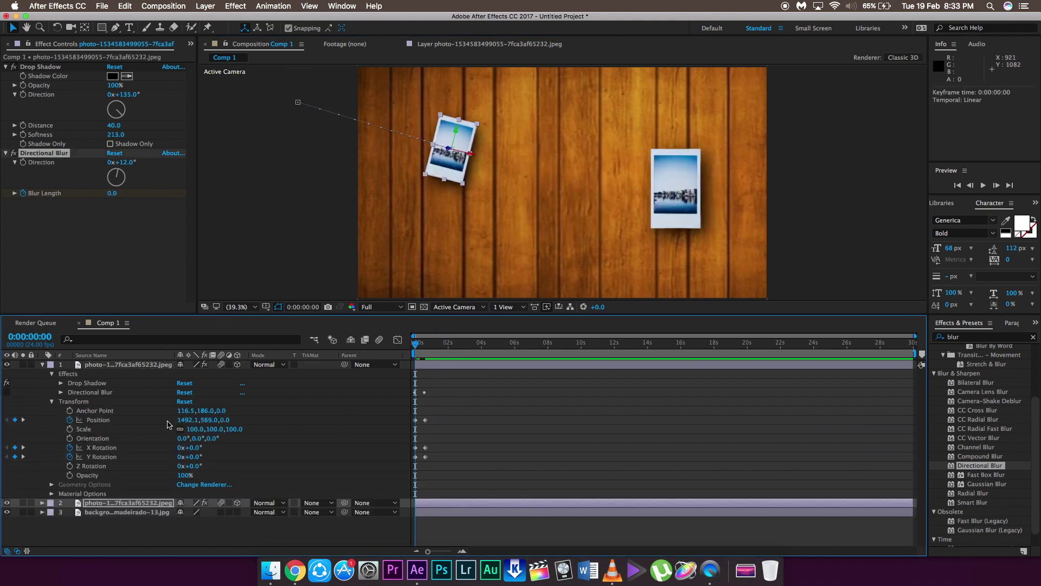
{"action": "right_click", "coordinate": [97, 421]}
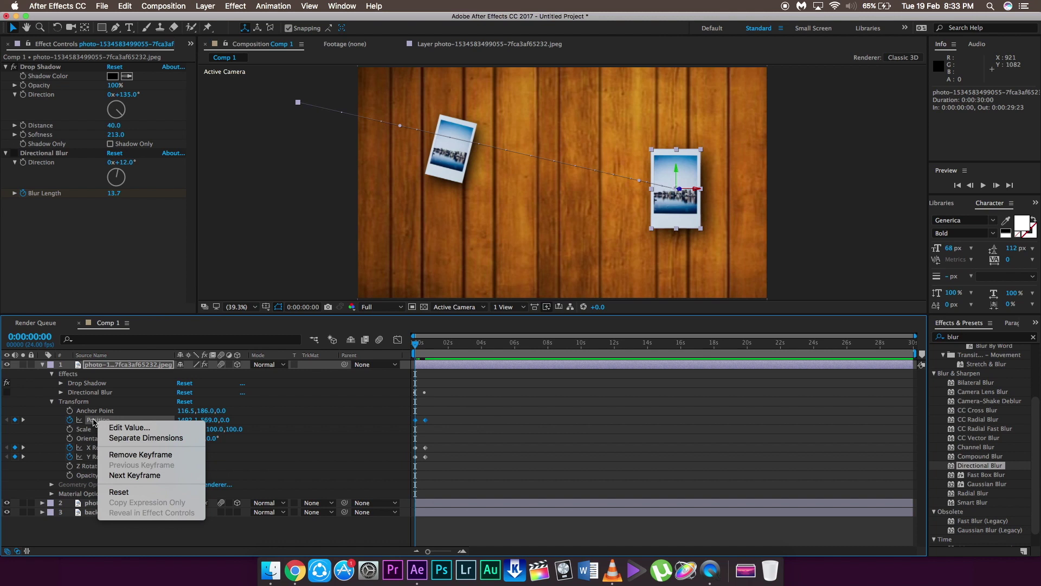
{"action": "left_click", "coordinate": [119, 491]}
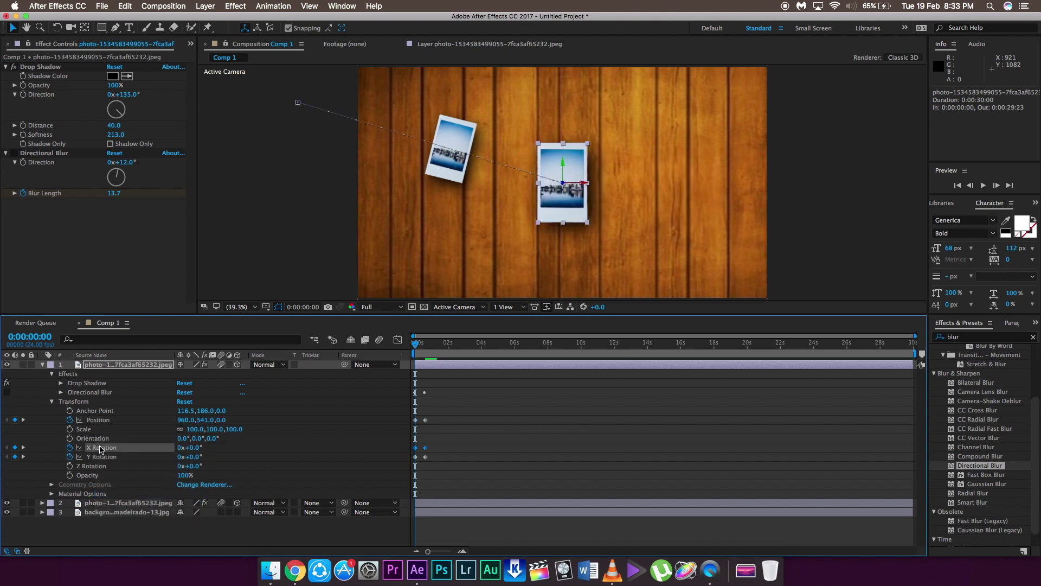
{"action": "right_click", "coordinate": [100, 448]}
{"action": "left_click", "coordinate": [128, 518]}
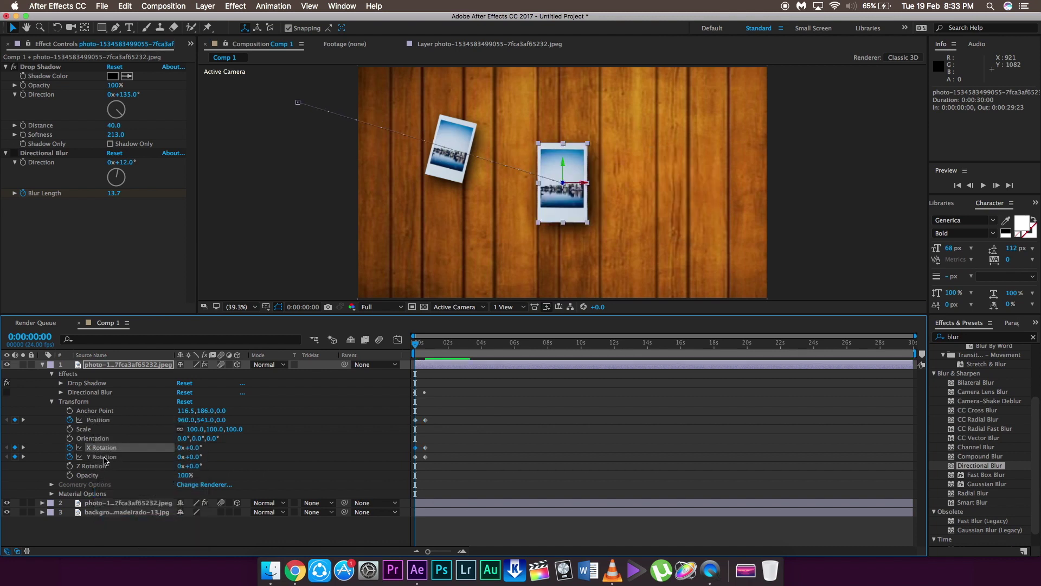
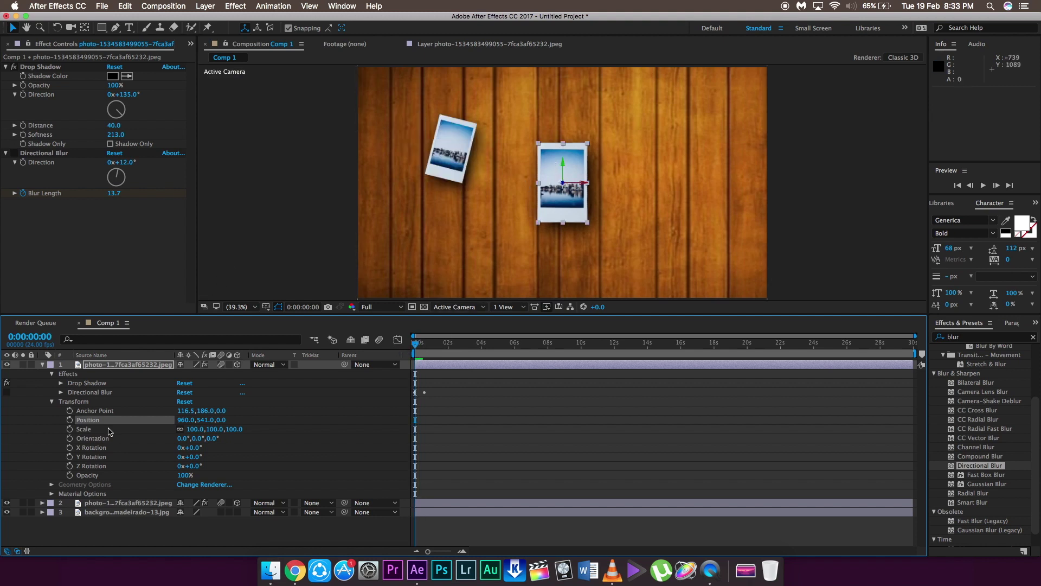
Set the copied photo's Z Rotation to -41° and start keyframing Position, X Rotation and Y Rotation at 0:00:00:00
{"action": "left_click_drag", "start_coordinate": [190, 466], "coordinate": [171, 469]}
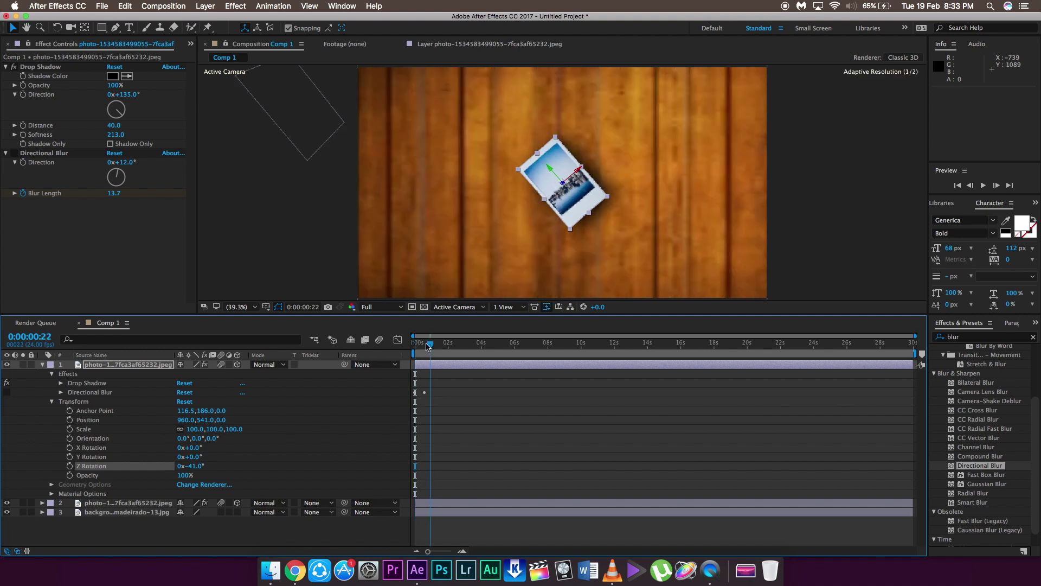
{"action": "left_click", "coordinate": [69, 420]}
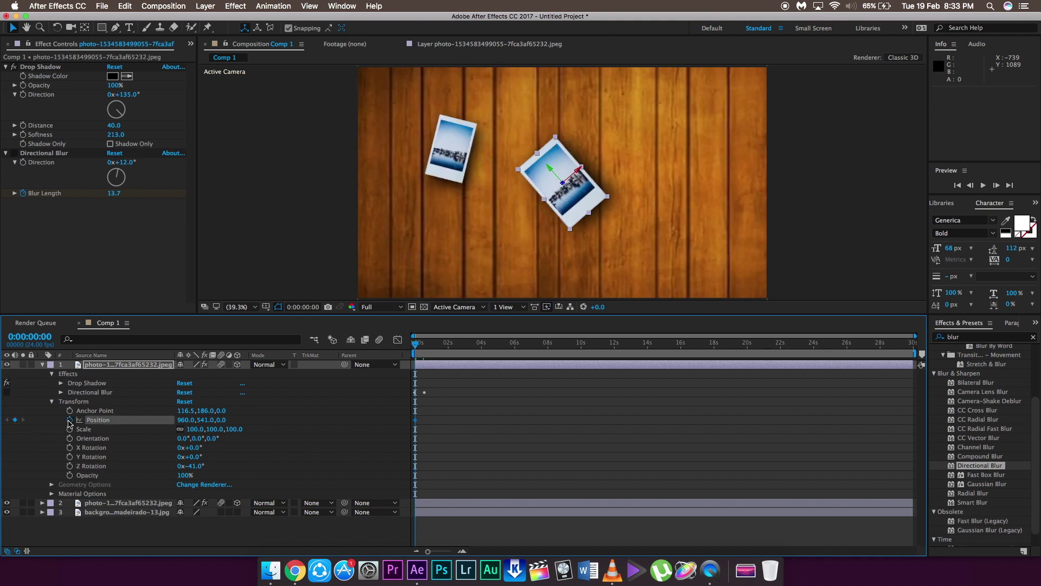
{"action": "left_click", "coordinate": [70, 448]}
{"action": "left_click", "coordinate": [69, 456]}
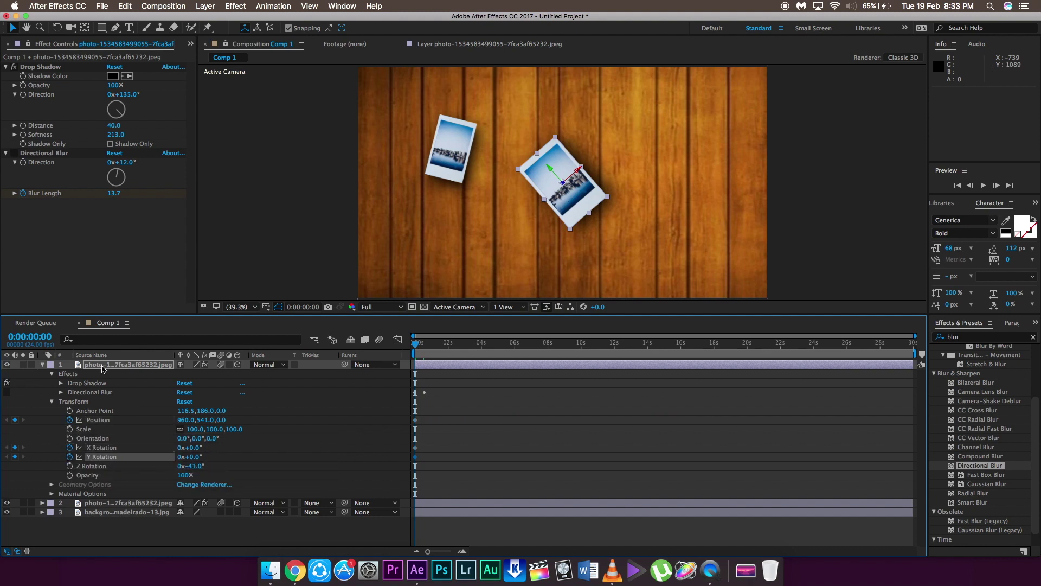
At 0:00:00:22, set the copied photo's Z Position to -2457 so it fills the frame
{"action": "left_click_drag", "start_coordinate": [417, 349], "coordinate": [431, 347]}
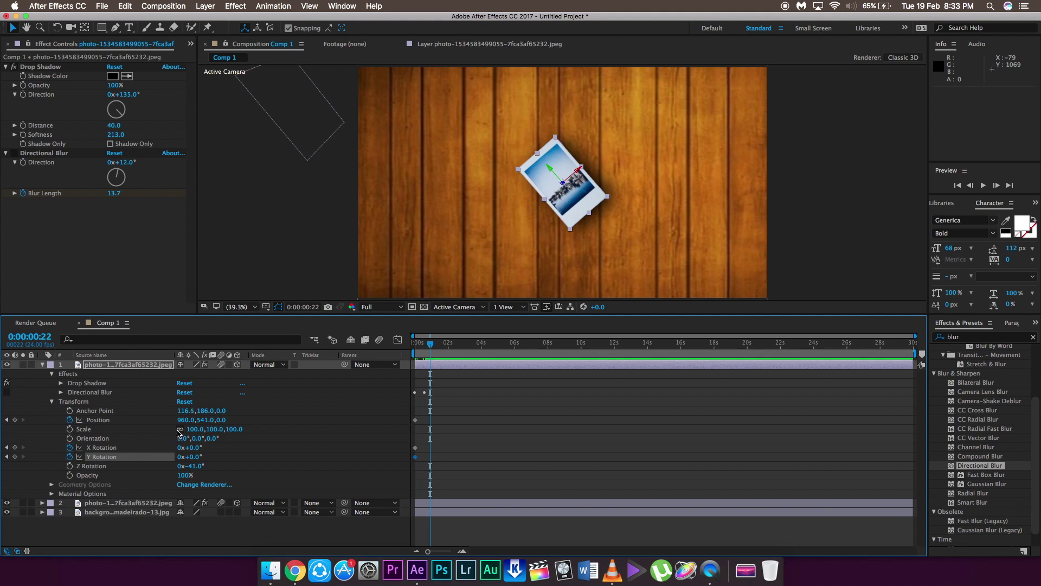
{"action": "left_click_drag", "start_coordinate": [219, 420], "coordinate": [119, 424]}
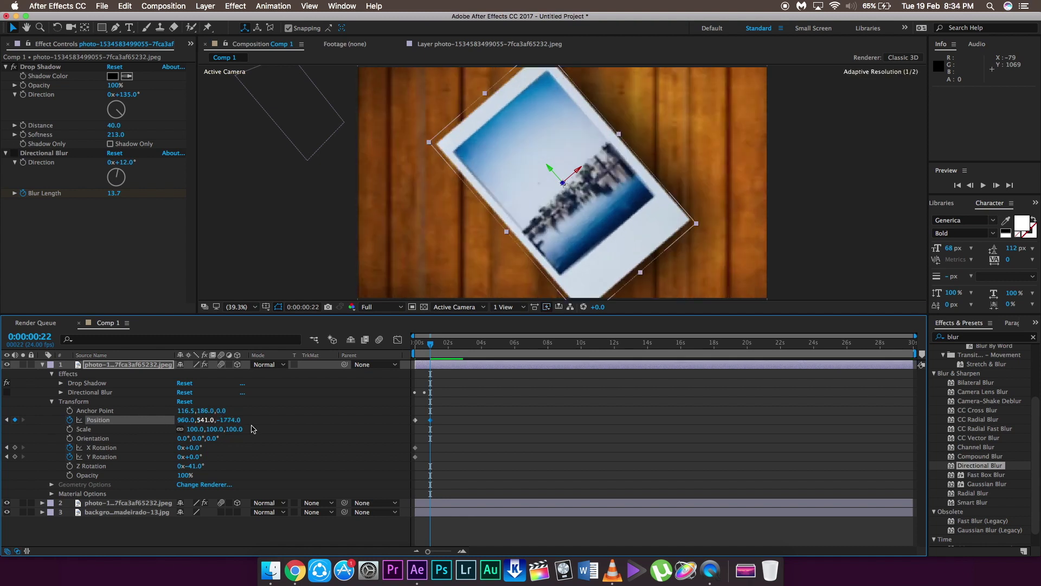
{"action": "left_click_drag", "start_coordinate": [230, 420], "coordinate": [108, 425]}
{"action": "left_click_drag", "start_coordinate": [234, 422], "coordinate": [238, 420]}
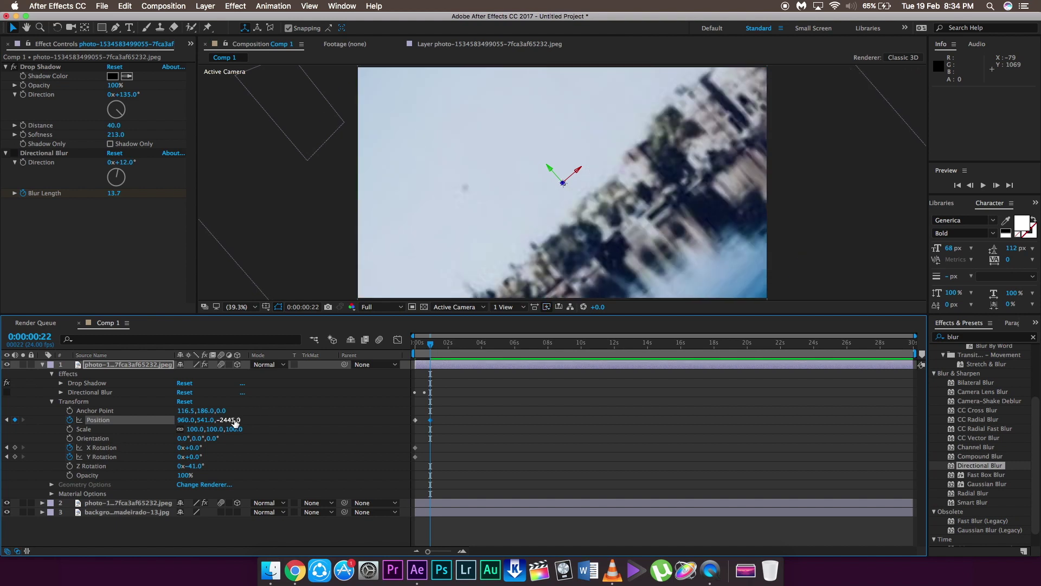
{"action": "left_click_drag", "start_coordinate": [227, 420], "coordinate": [230, 420]}
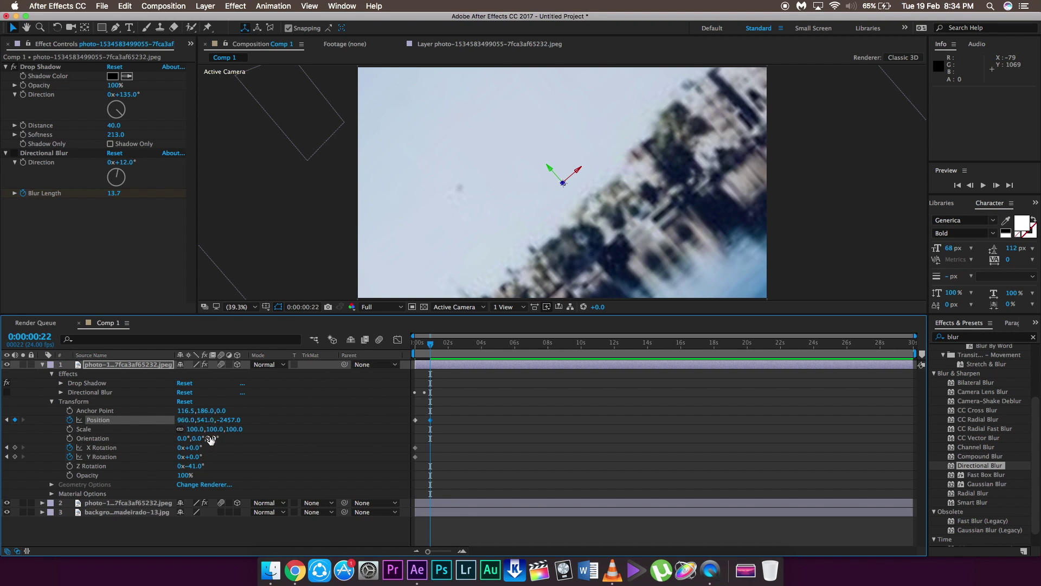
Set X Rotation to 0x+319° and Y Rotation to 1x+7° at 0:00:00:22 and preview the copied photo's animation
{"action": "left_click_drag", "start_coordinate": [190, 450], "coordinate": [404, 470]}
{"action": "key", "text": "space"}
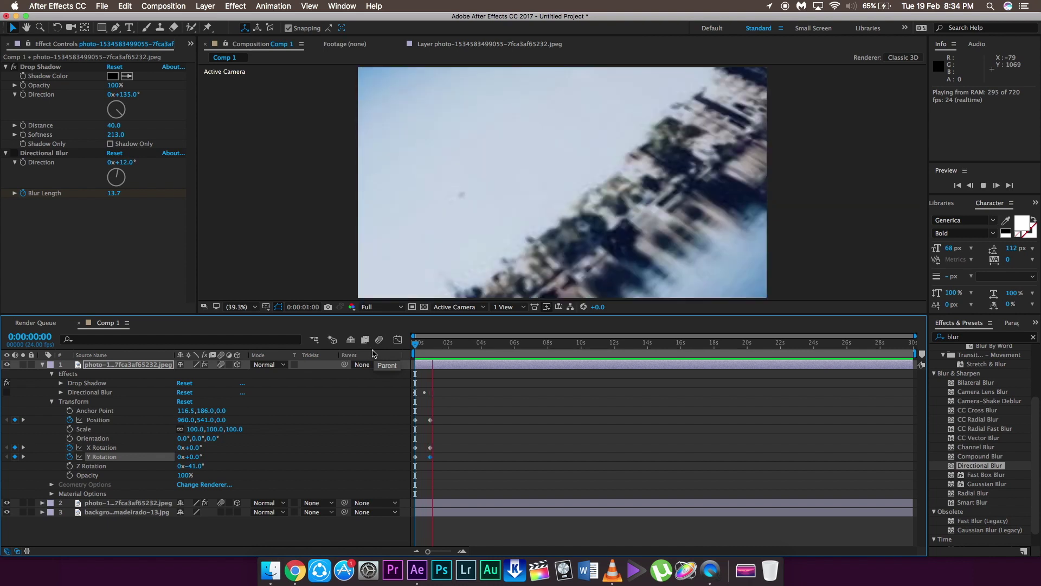
{"action": "key", "text": "space"}
{"action": "left_click_drag", "start_coordinate": [454, 344], "coordinate": [403, 351]}
{"action": "key", "text": "space"}
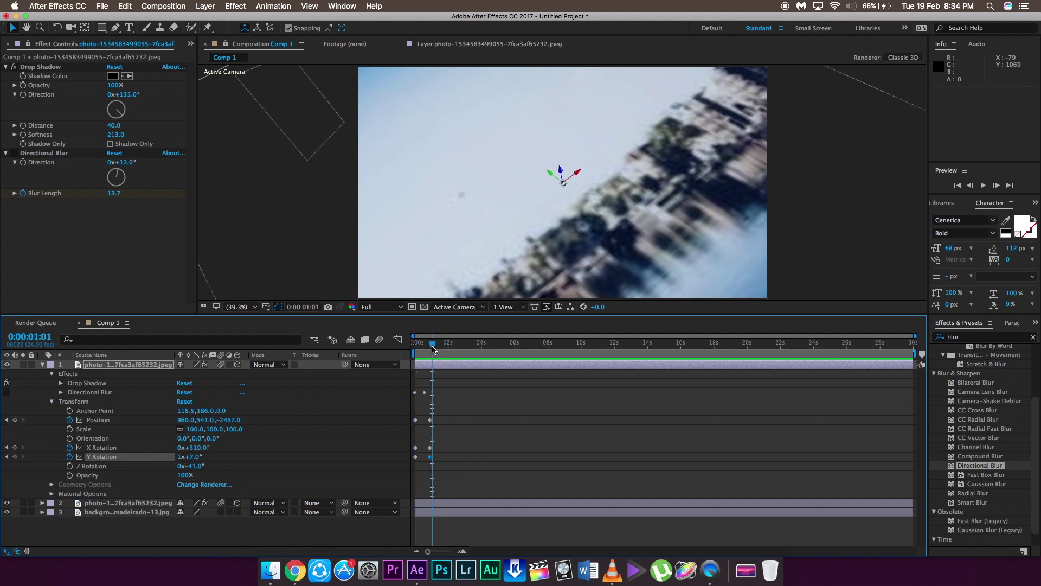
{"action": "key", "text": "space"}
{"action": "key", "text": "space"}
{"action": "key", "text": "space"}
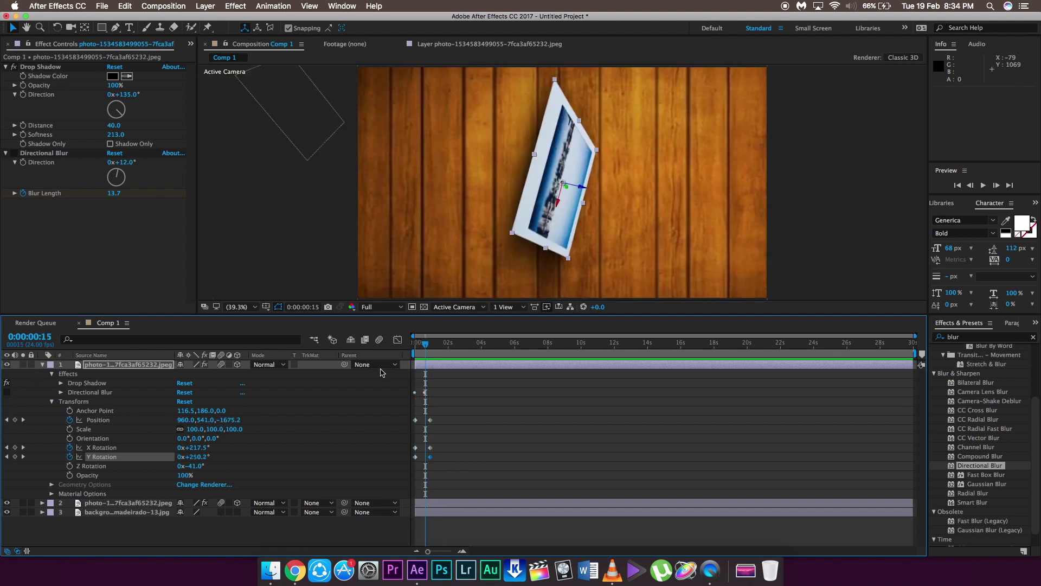
Turn Directional Blur back on for the copied photo layer and preview the animation from near the start
{"action": "left_click", "coordinate": [2, 391]}
{"action": "left_click", "coordinate": [6, 391]}
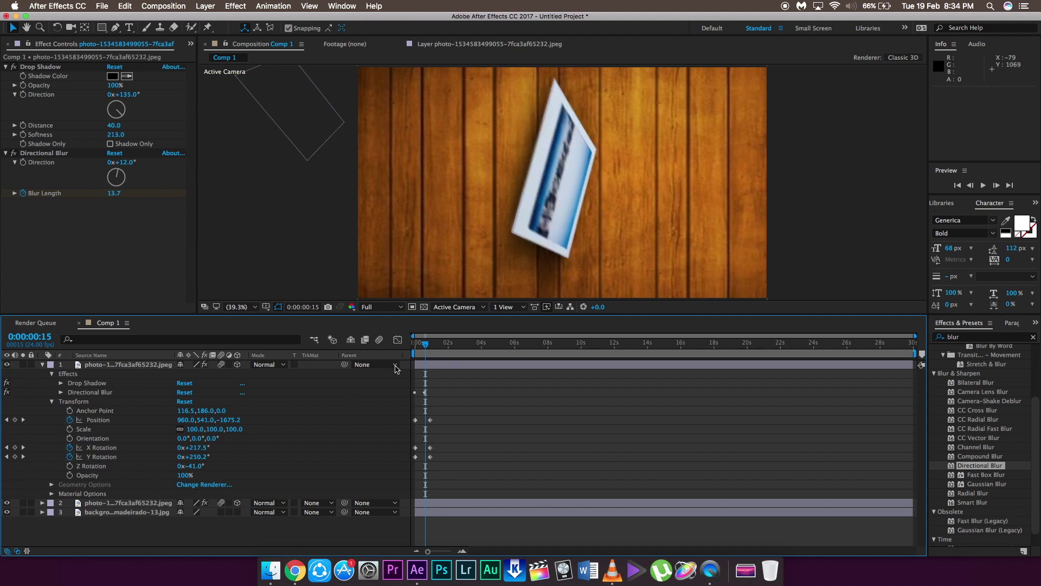
{"action": "left_click", "coordinate": [418, 346]}
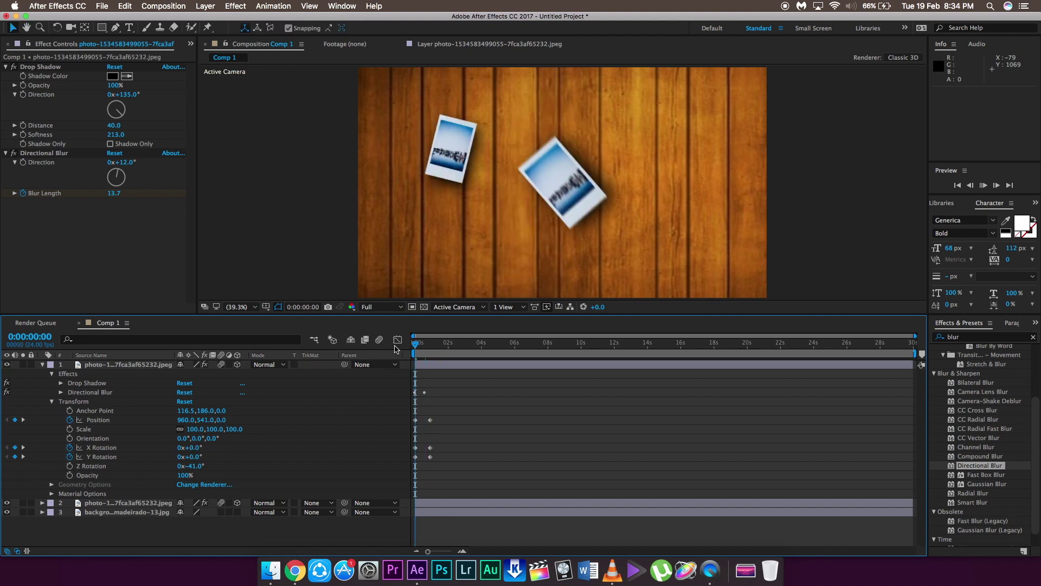
{"action": "key", "text": "space"}
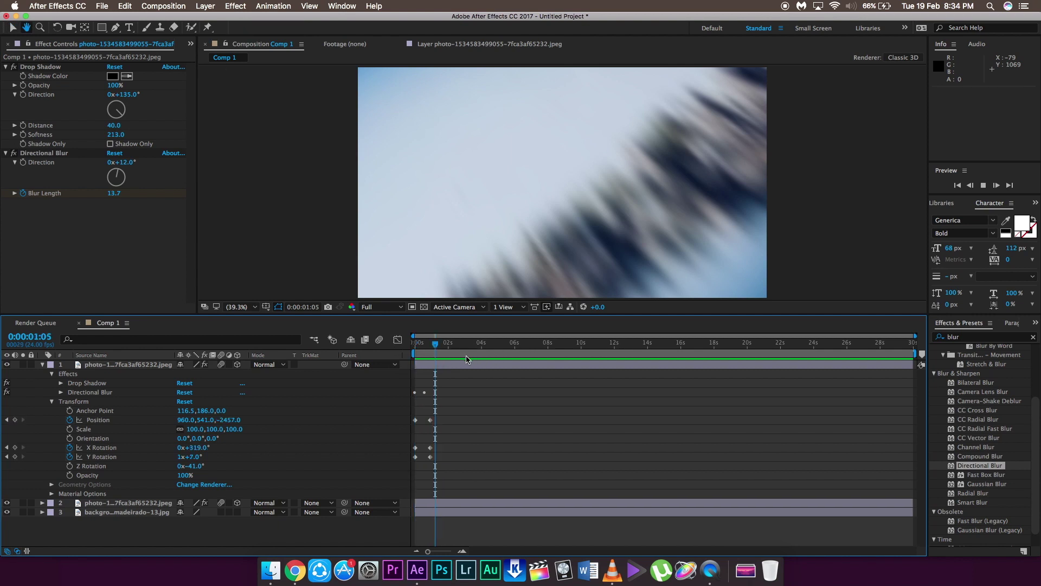
{"action": "key", "text": "space"}
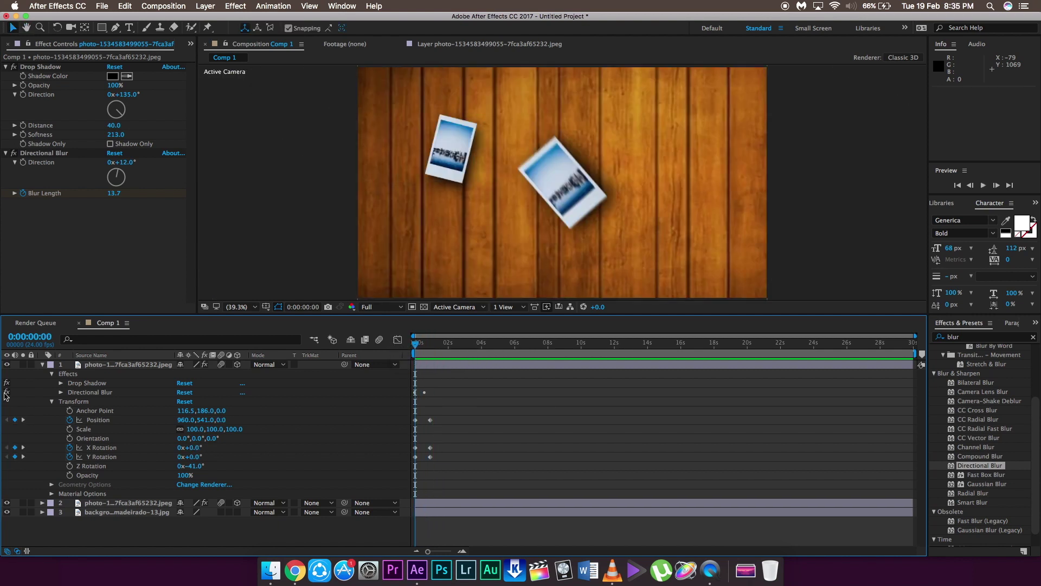
{"action": "key", "text": "super+z"}
Collapse the top photo layer and pre-compose all three layers as Pre-comp 1, moving all attributes into the new composition
{"action": "left_click_drag", "start_coordinate": [415, 344], "coordinate": [435, 343]}
{"action": "left_click", "coordinate": [42, 365]}
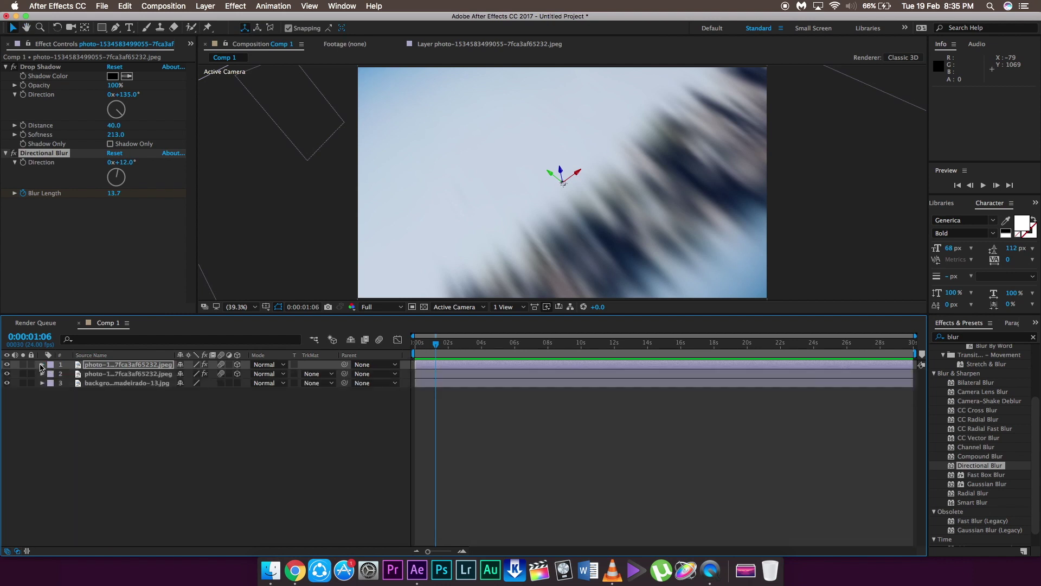
{"action": "left_click_drag", "start_coordinate": [80, 423], "coordinate": [113, 380]}
{"action": "right_click", "coordinate": [112, 379]}
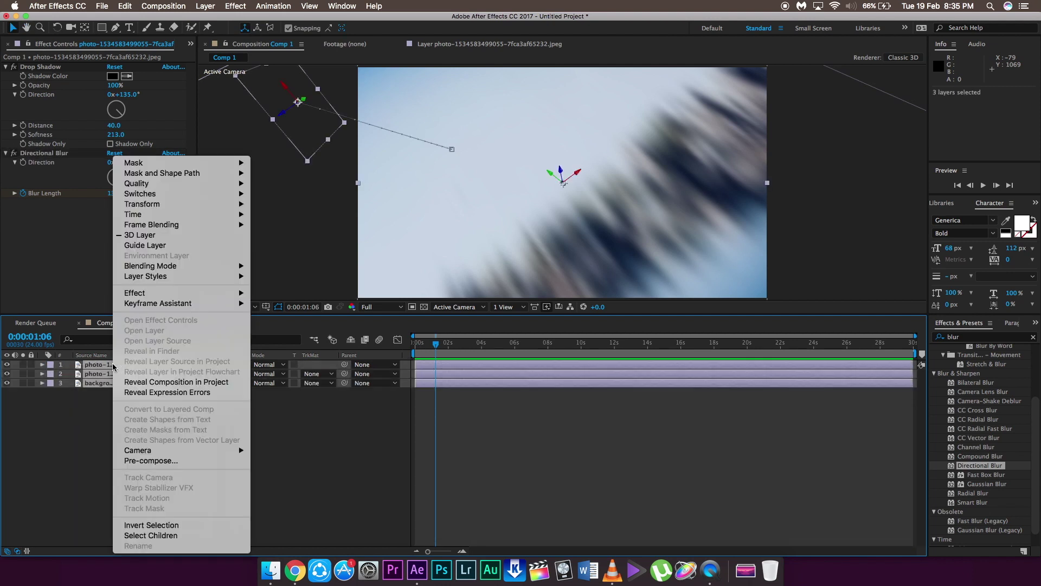
{"action": "left_click", "coordinate": [160, 464]}
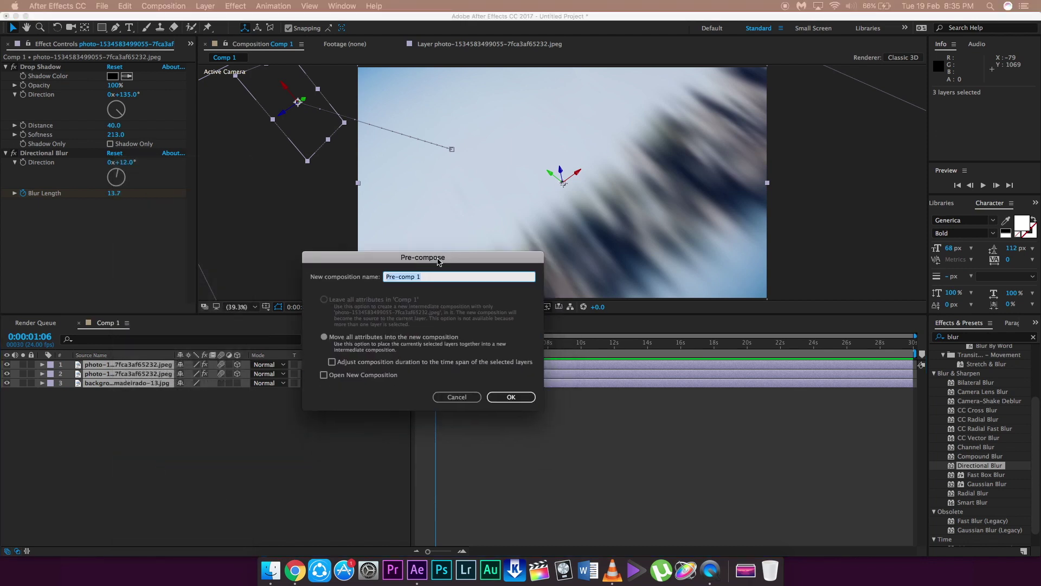
{"action": "left_click", "coordinate": [513, 399]}
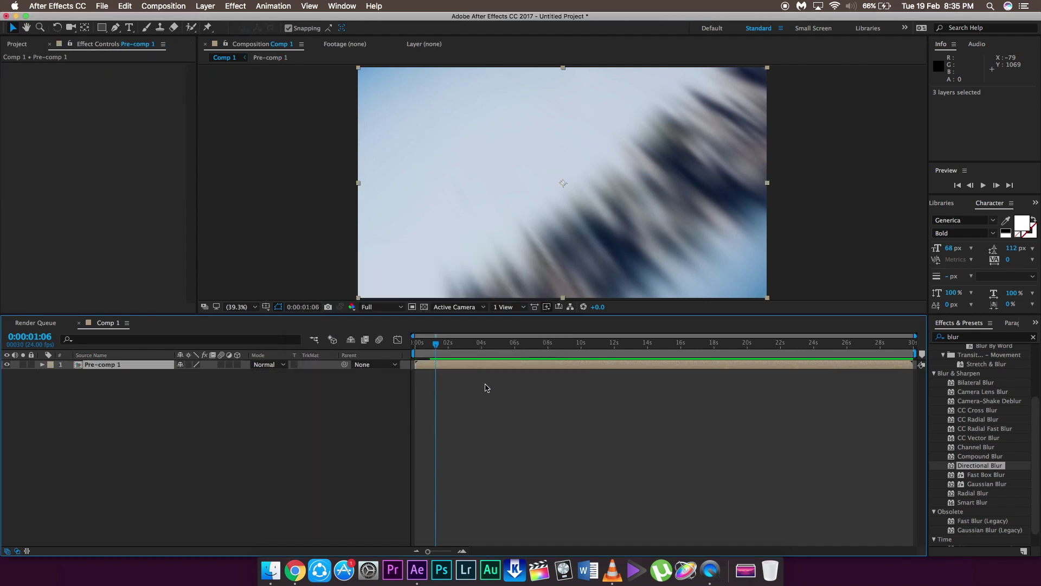
Preview the pre-composed animation from 0:00:00:00
{"action": "left_click_drag", "start_coordinate": [432, 345], "coordinate": [383, 347]}
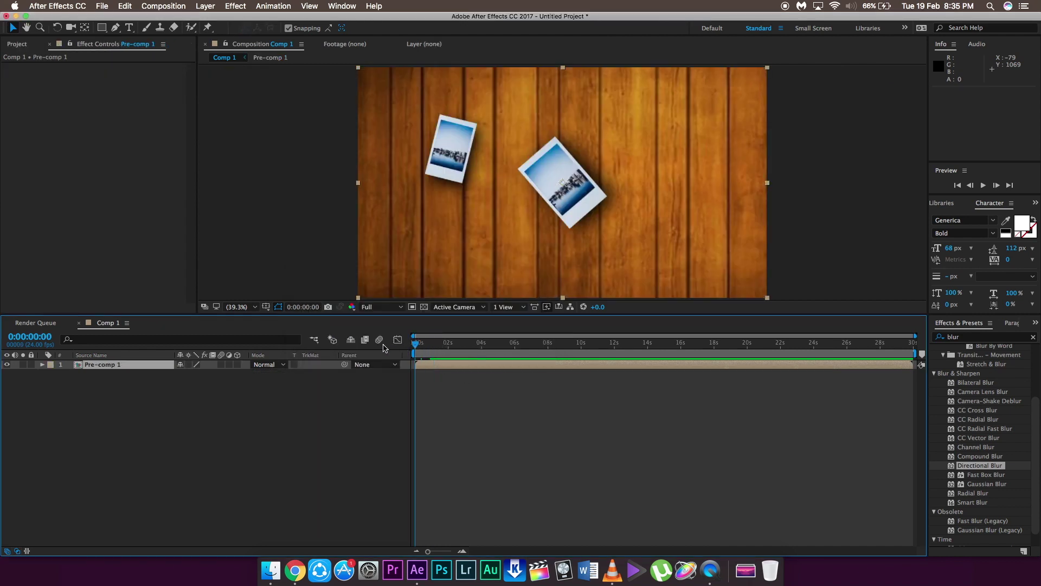
{"action": "key", "text": "space"}
{"action": "key", "text": "space"}
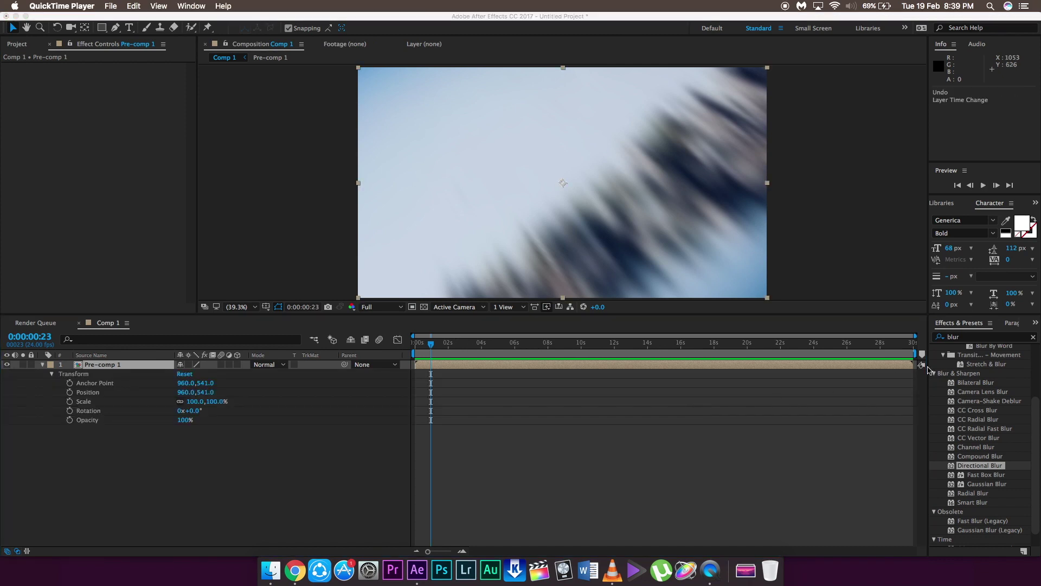
Trim the end of the Pre-comp 1 layer to 0:00:01:02
{"action": "left_click", "coordinate": [916, 366]}
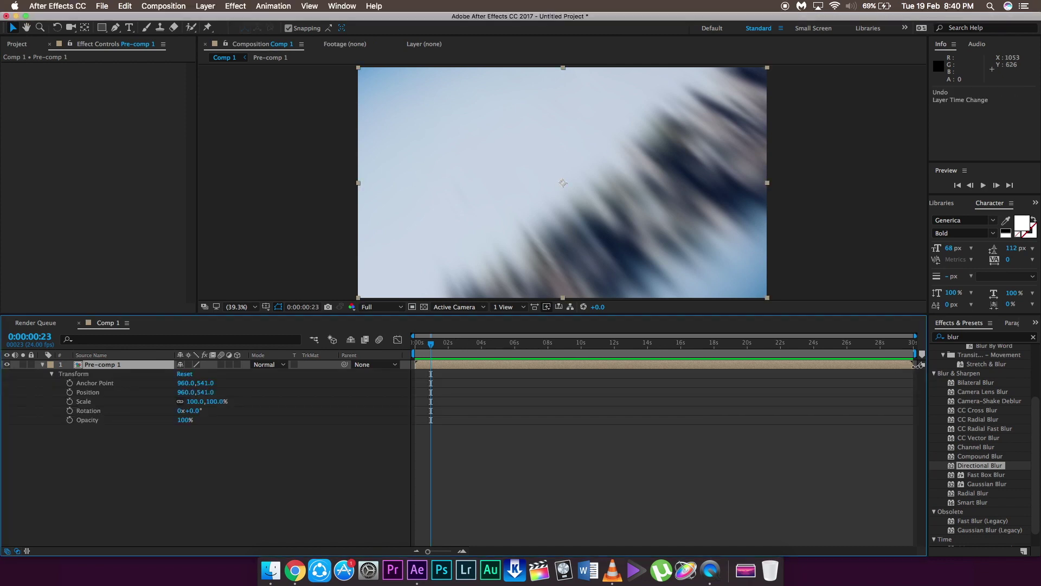
{"action": "mouse_move", "coordinate": [911, 364]}
{"action": "left_mouse_down"}
{"action": "mouse_move", "coordinate": [462, 363]}
{"action": "mouse_move", "coordinate": [908, 353]}
{"action": "left_mouse_up"}
{"action": "mouse_move", "coordinate": [433, 345]}
{"action": "left_mouse_down"}
{"action": "mouse_move", "coordinate": [418, 346]}
{"action": "mouse_move", "coordinate": [432, 346]}
{"action": "left_mouse_up"}
{"action": "left_click_drag", "start_coordinate": [912, 365], "coordinate": [431, 384]}
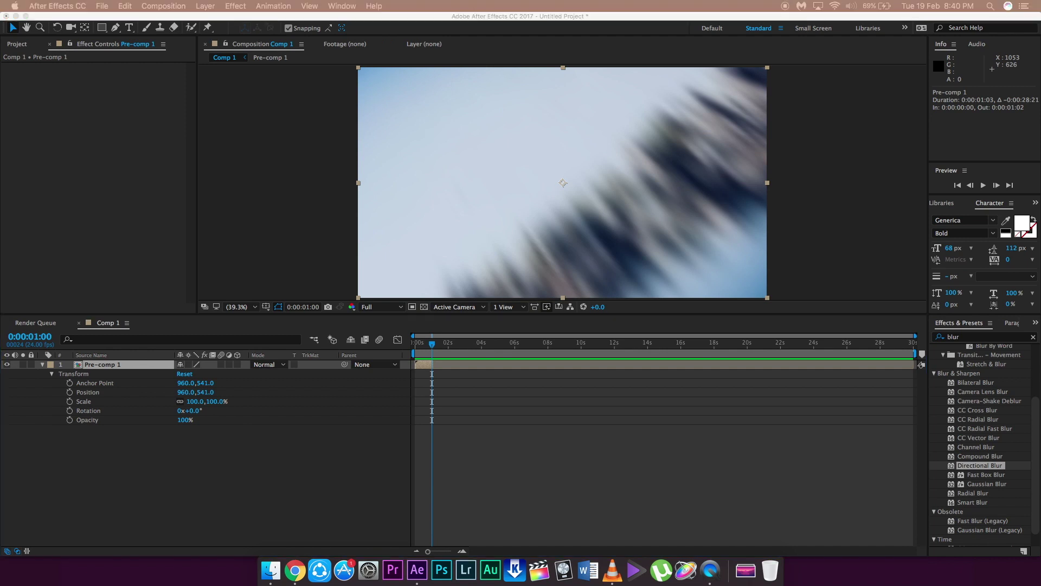
Add Drone - 9732.mp4 to the composition beneath Pre-comp 1 and preview the transition from the start
{"action": "left_click_drag", "start_coordinate": [265, 583], "coordinate": [134, 447]}
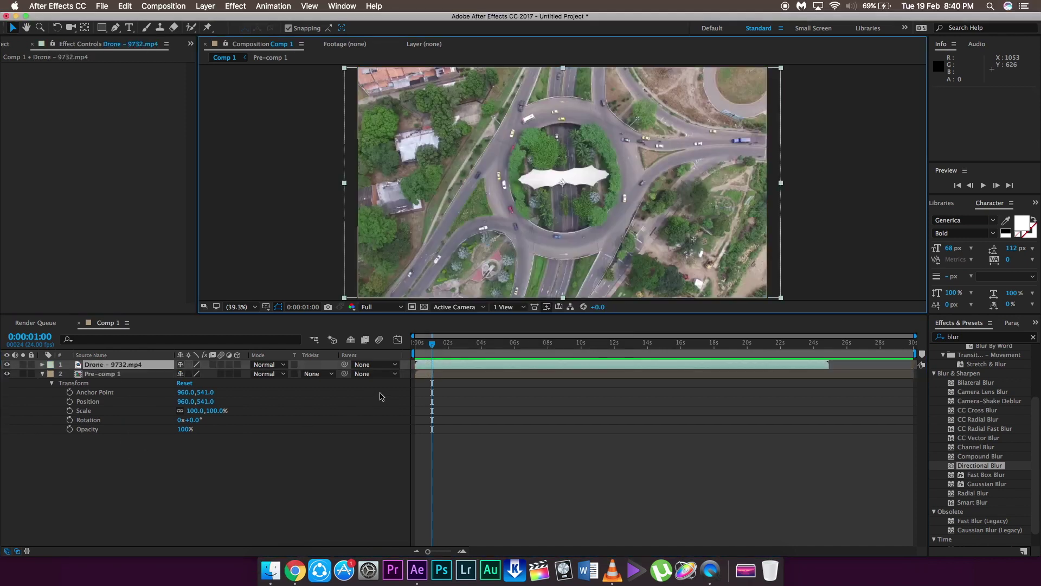
{"action": "left_click_drag", "start_coordinate": [114, 364], "coordinate": [109, 433]}
{"action": "left_click_drag", "start_coordinate": [432, 344], "coordinate": [413, 351]}
{"action": "key", "text": "space"}
{"action": "key", "text": "space"}
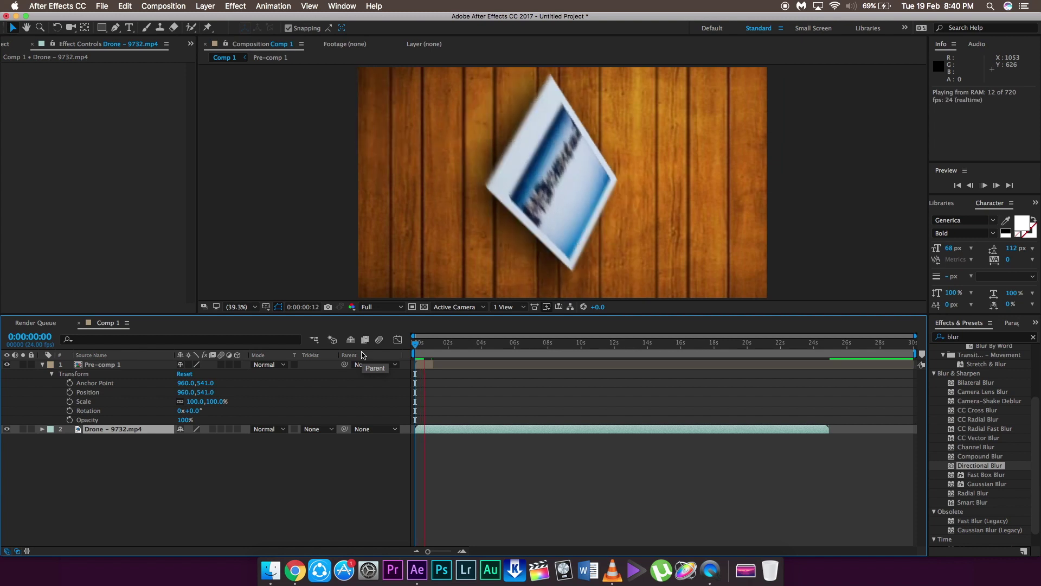
{"action": "key", "text": "space"}
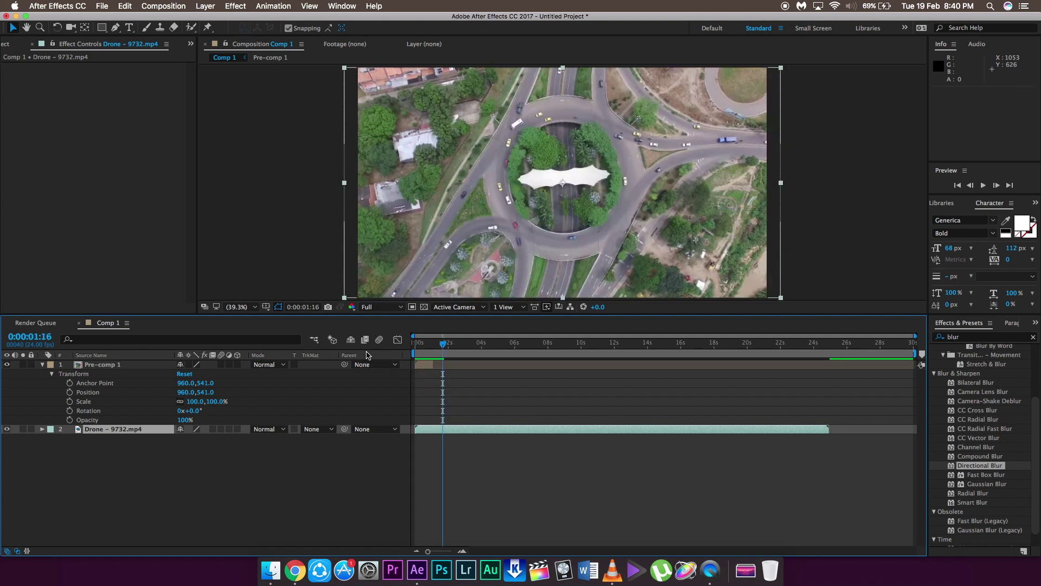
Extend the end of the Pre-comp 1 layer to 0:00:01:05 and preview the transition
{"action": "left_click", "coordinate": [432, 363]}
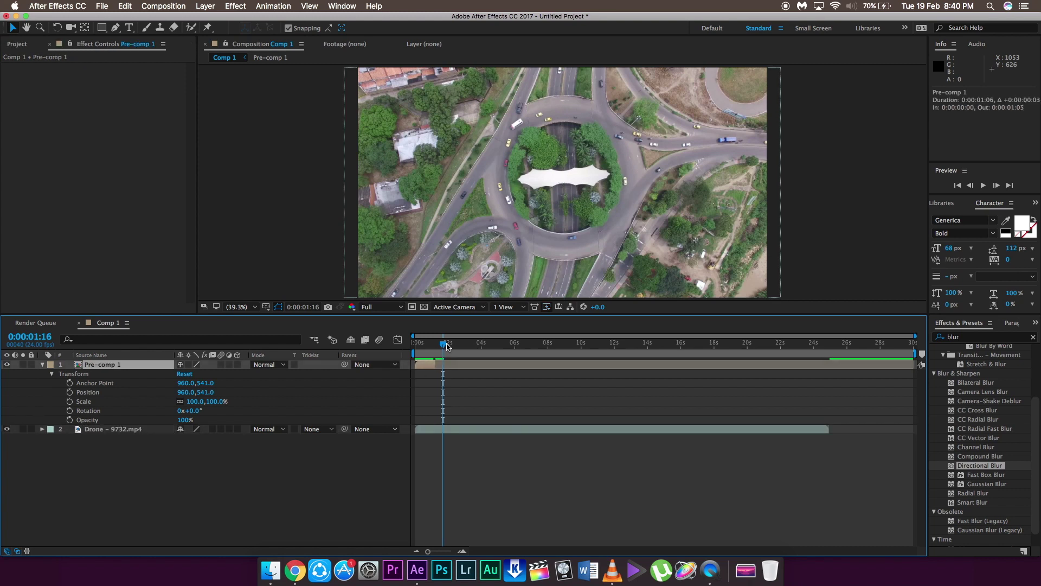
{"action": "left_click_drag", "start_coordinate": [439, 347], "coordinate": [418, 351]}
{"action": "key", "text": "space"}
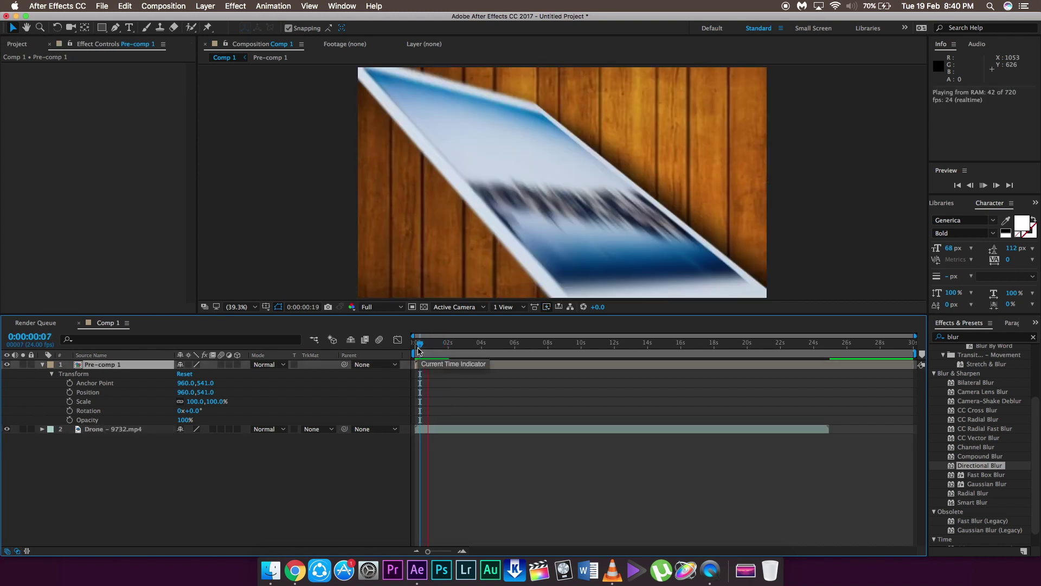
{"action": "key", "text": "space"}
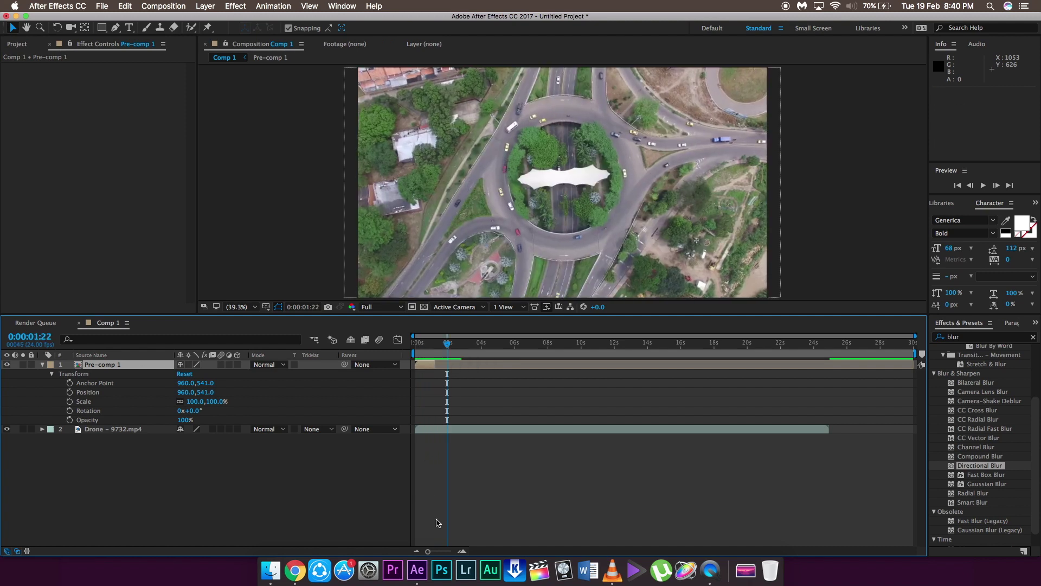
Keyframe Pre-comp 1's Opacity at 100% at 0:00:01:04 and 0% at 0:00:01:06
{"action": "left_click_drag", "start_coordinate": [429, 553], "coordinate": [451, 551]}
{"action": "left_click_drag", "start_coordinate": [662, 347], "coordinate": [488, 350]}
{"action": "key", "text": "space"}
{"action": "key", "text": "space"}
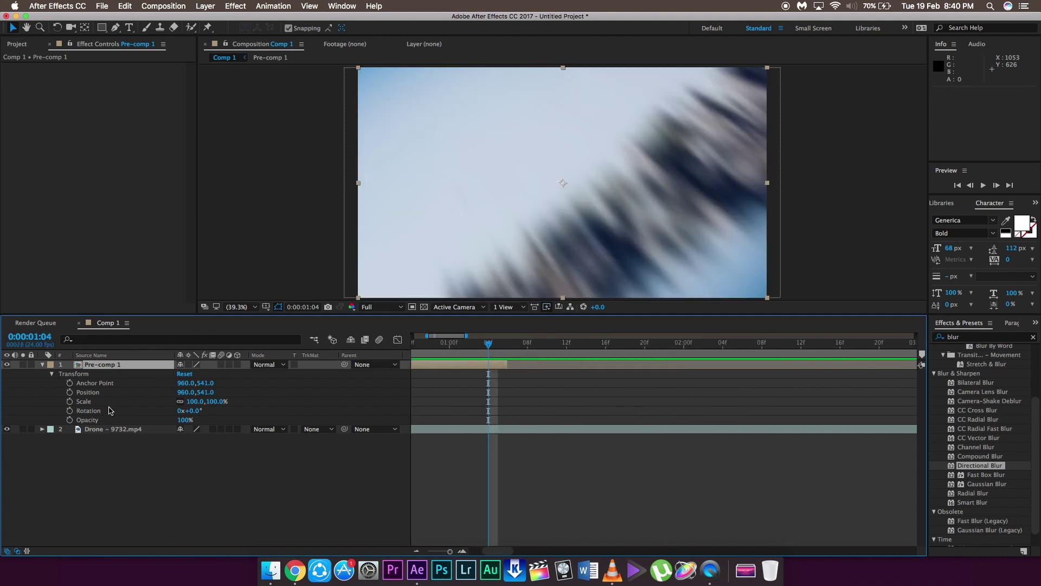
{"action": "left_click", "coordinate": [69, 420]}
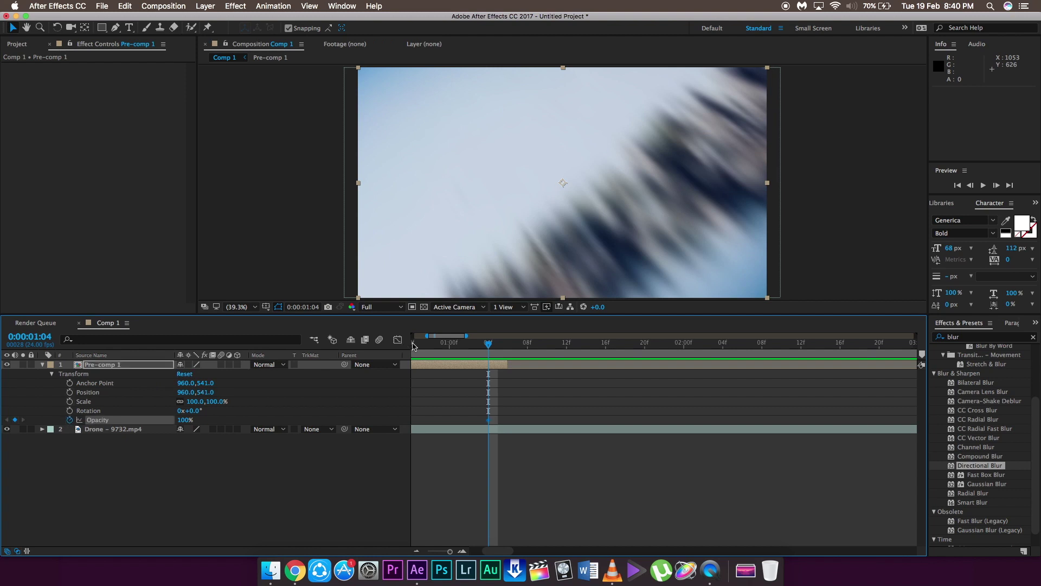
{"action": "left_click_drag", "start_coordinate": [498, 347], "coordinate": [508, 347]}
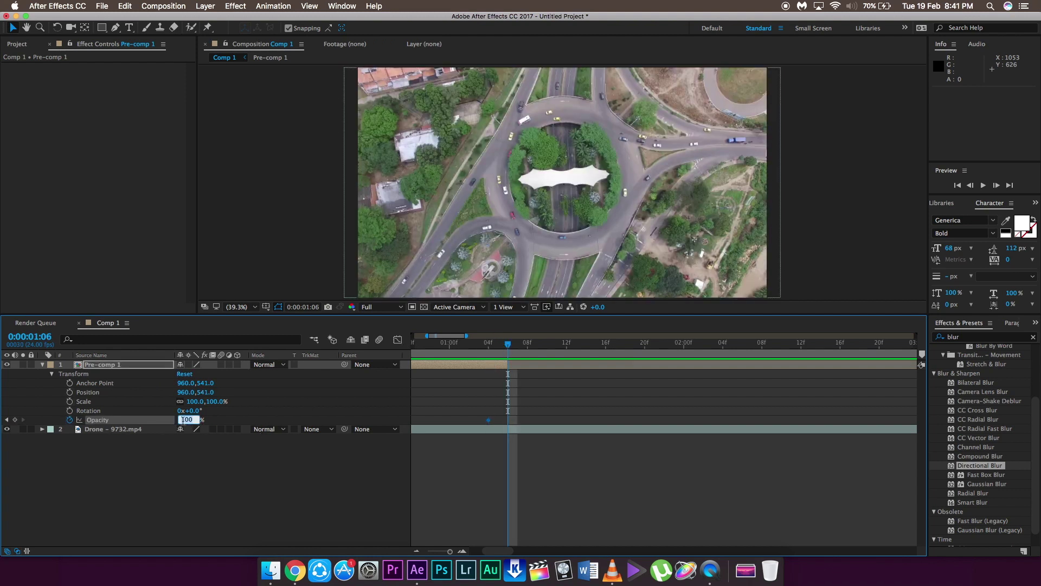
Preview the fade from Pre-comp 1 to the drone footage at different timeline zoom levels
{"action": "left_click", "coordinate": [469, 343]}
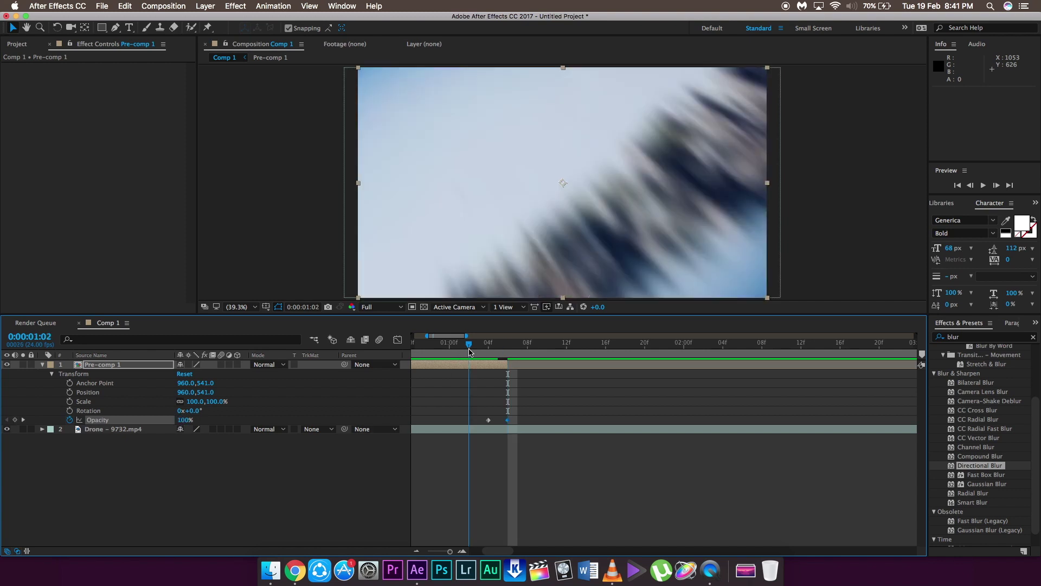
{"action": "key", "text": "space"}
{"action": "left_click_drag", "start_coordinate": [469, 351], "coordinate": [430, 353]}
{"action": "key", "text": "space"}
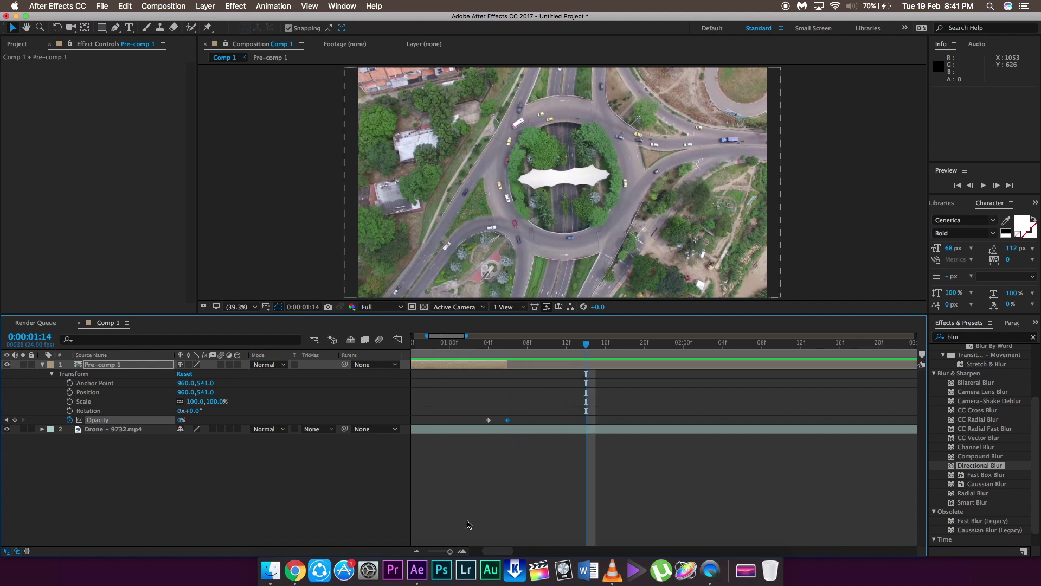
{"action": "left_click_drag", "start_coordinate": [451, 551], "coordinate": [443, 551]}
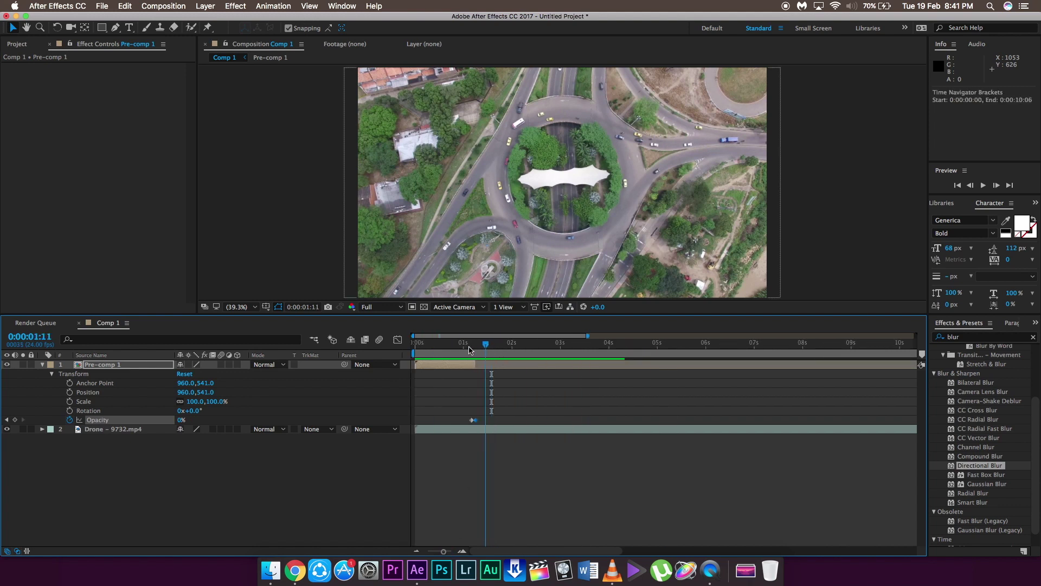
{"action": "left_click_drag", "start_coordinate": [474, 350], "coordinate": [436, 351]}
{"action": "key", "text": "space"}
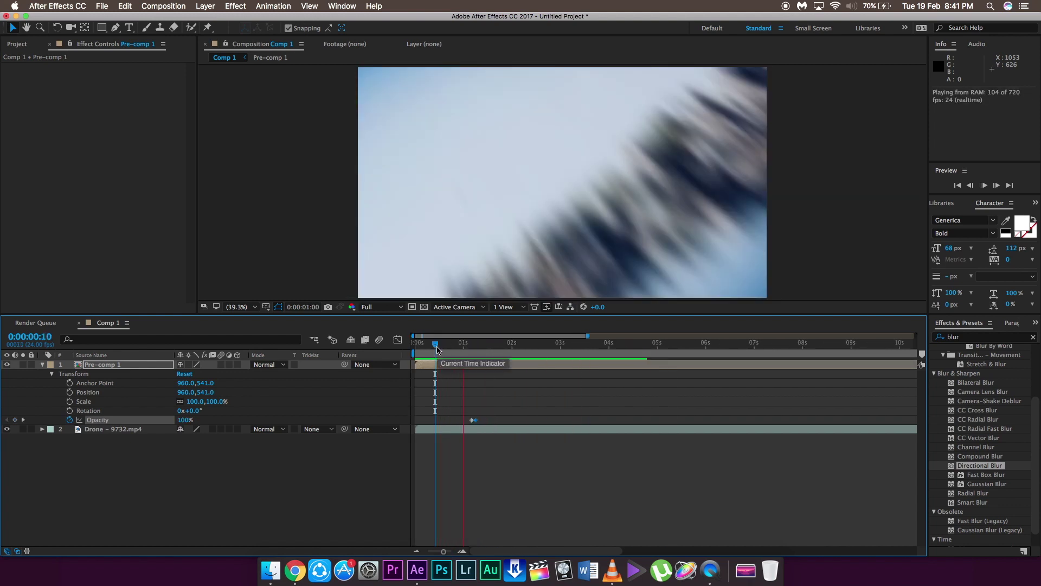
{"action": "left_click_drag", "start_coordinate": [437, 349], "coordinate": [459, 347]}
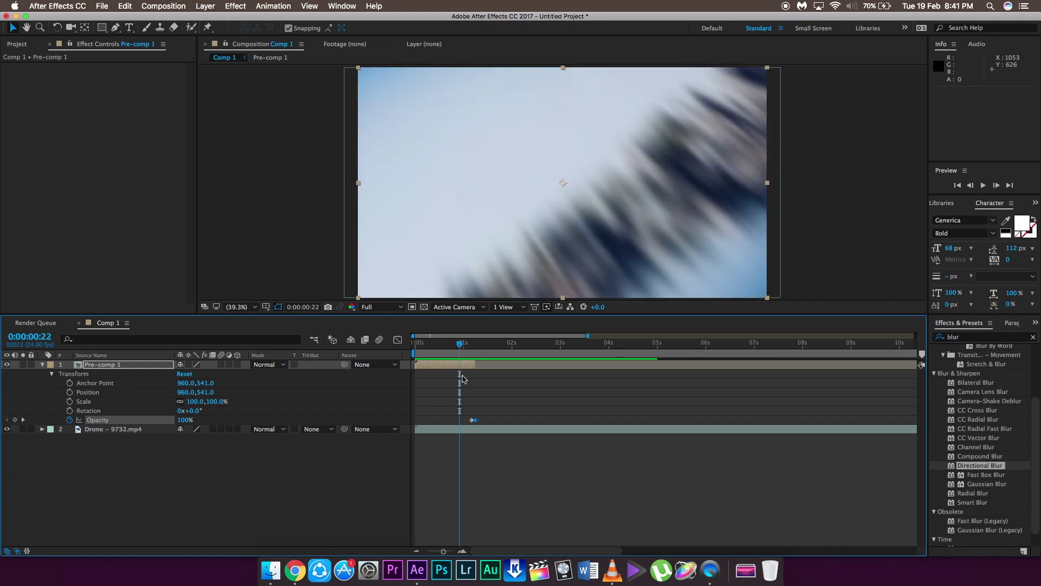
Move Pre-comp 1's two Opacity keyframes earlier, to 0:00:00:22 and 0:00:01:00
{"action": "left_click_drag", "start_coordinate": [472, 420], "coordinate": [460, 421]}
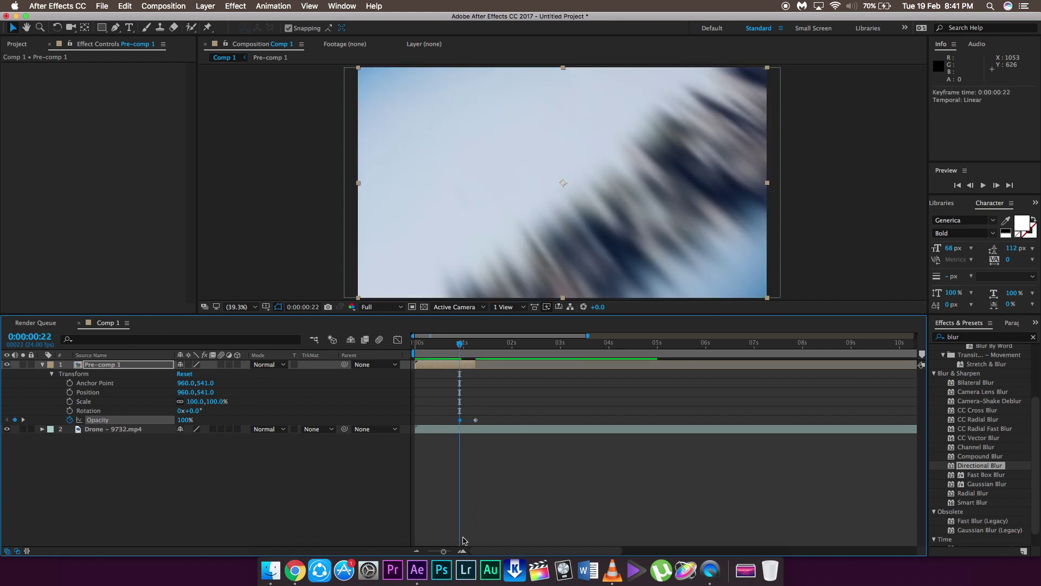
{"action": "left_click_drag", "start_coordinate": [444, 552], "coordinate": [451, 551]}
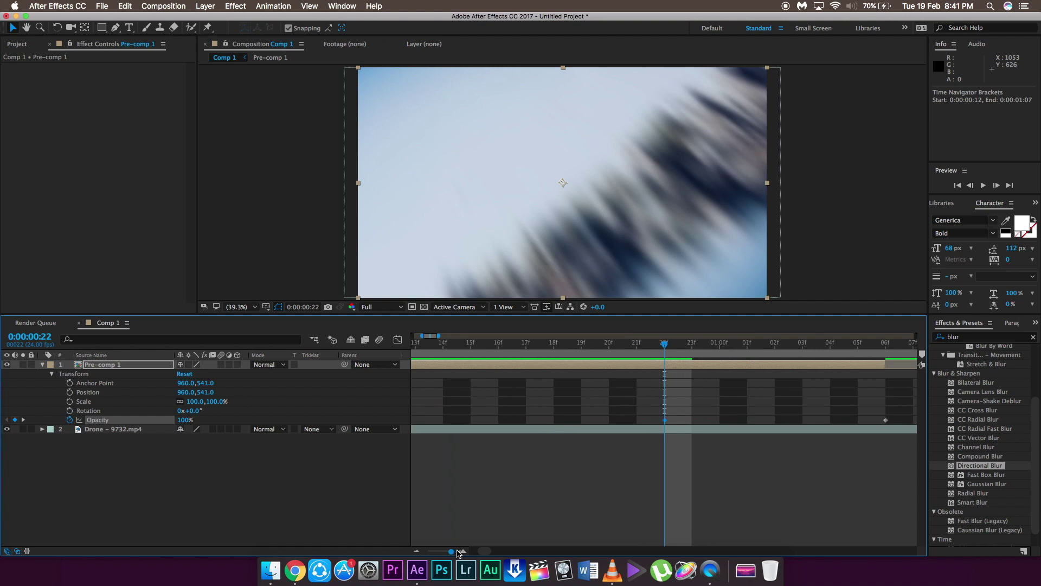
{"action": "left_click_drag", "start_coordinate": [882, 421], "coordinate": [691, 420]}
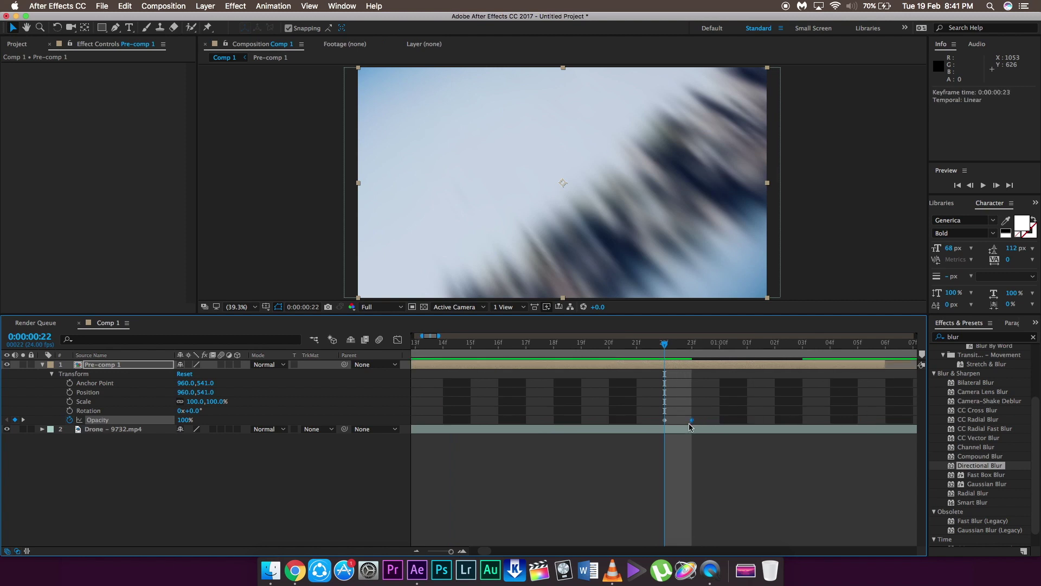
Preview the retimed fade into the drone footage, both from 0:00:00:19 and from the composition's start
{"action": "left_click_drag", "start_coordinate": [659, 343], "coordinate": [577, 343]}
{"action": "key", "text": "space"}
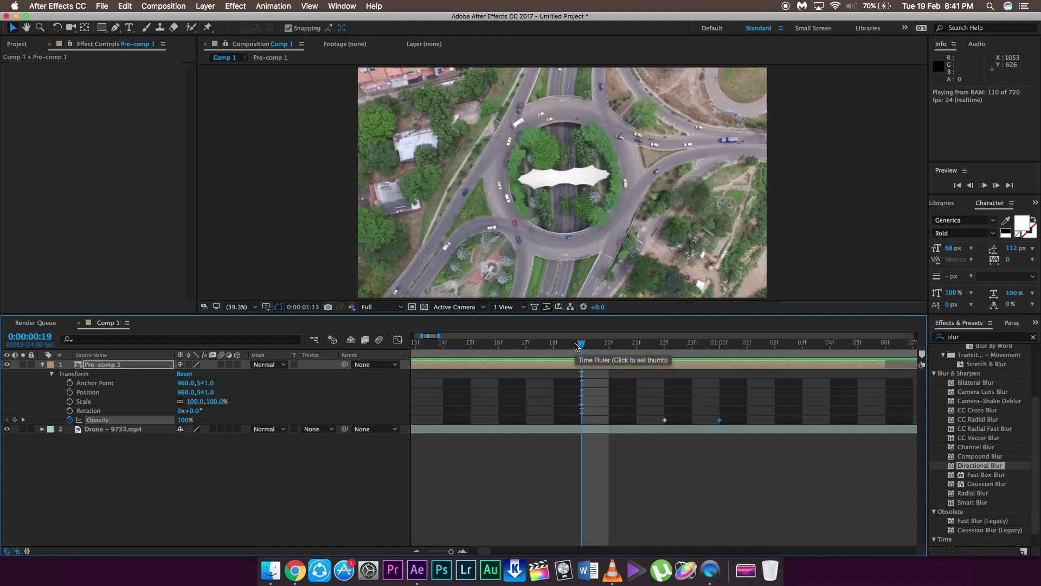
{"action": "key", "text": "space"}
{"action": "left_click_drag", "start_coordinate": [452, 552], "coordinate": [420, 554]}
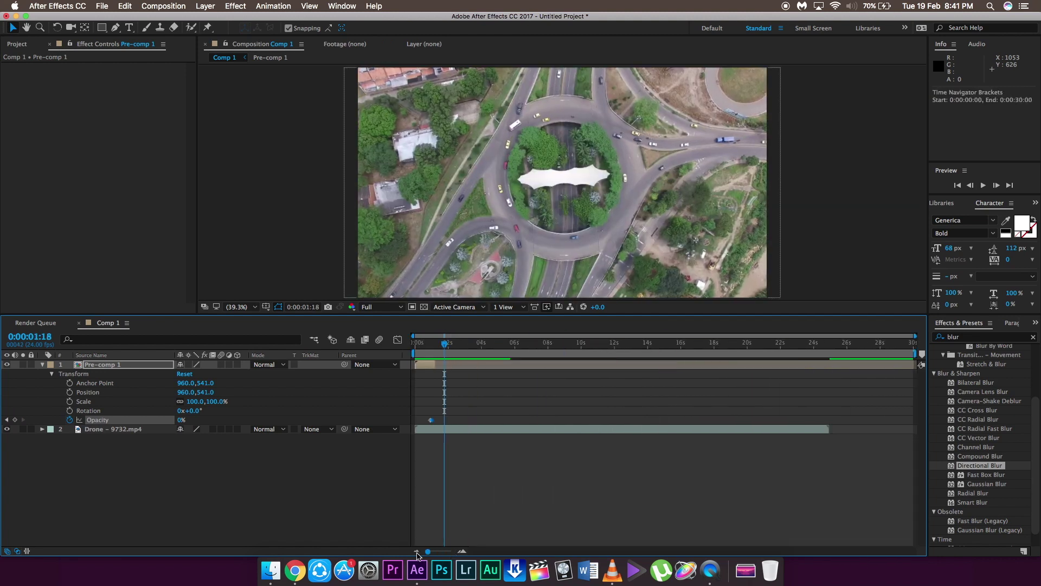
{"action": "left_click_drag", "start_coordinate": [441, 342], "coordinate": [415, 344]}
{"action": "key", "text": "space"}
{"action": "key", "text": "space"}
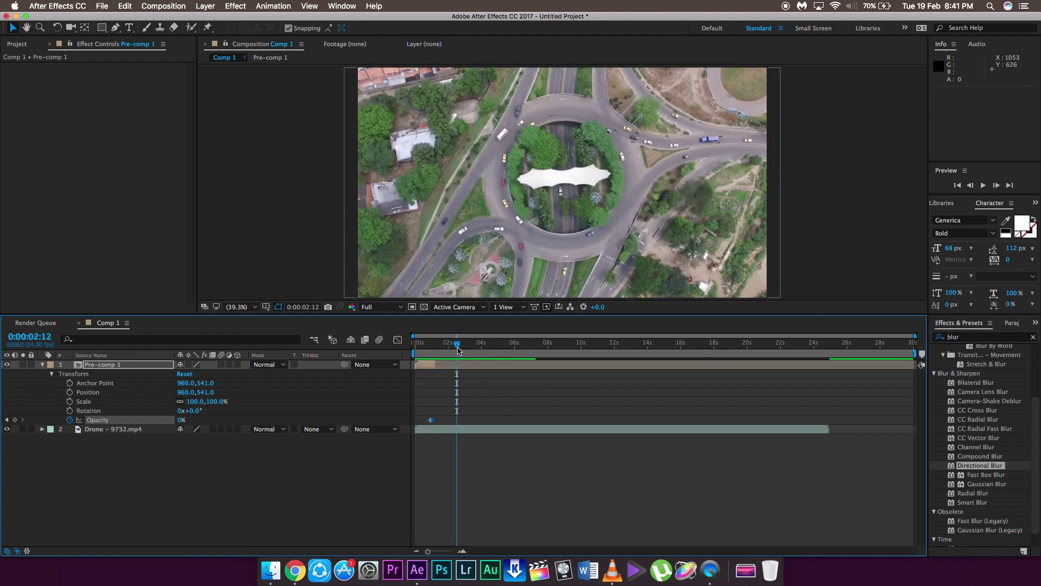
{"action": "key", "text": "space"}
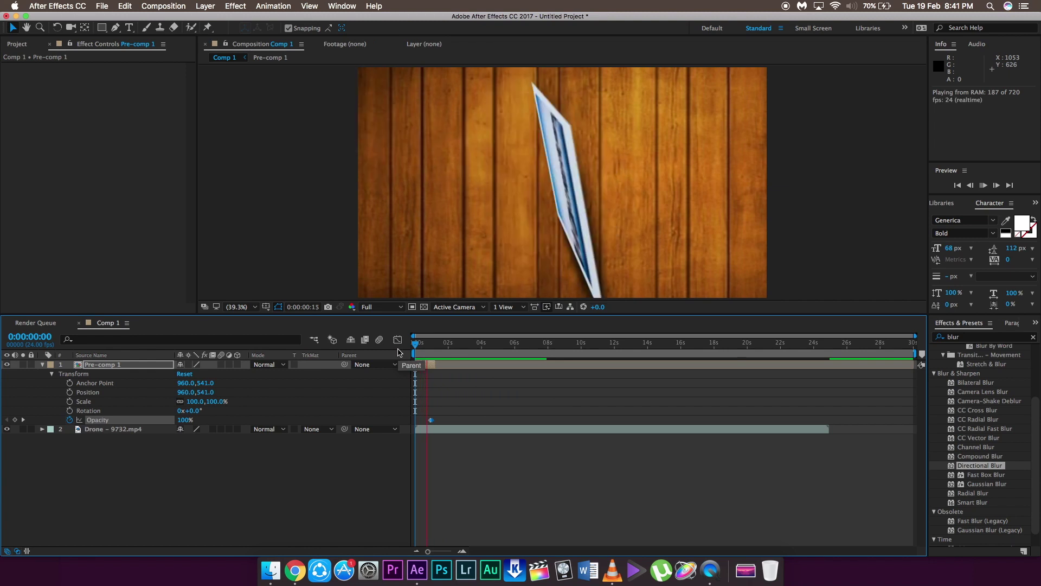
{"action": "left_click", "coordinate": [438, 342]}
Open Pre-comp 1 and preview its Polaroid photo animation from the start
{"action": "double_click", "coordinate": [98, 366]}
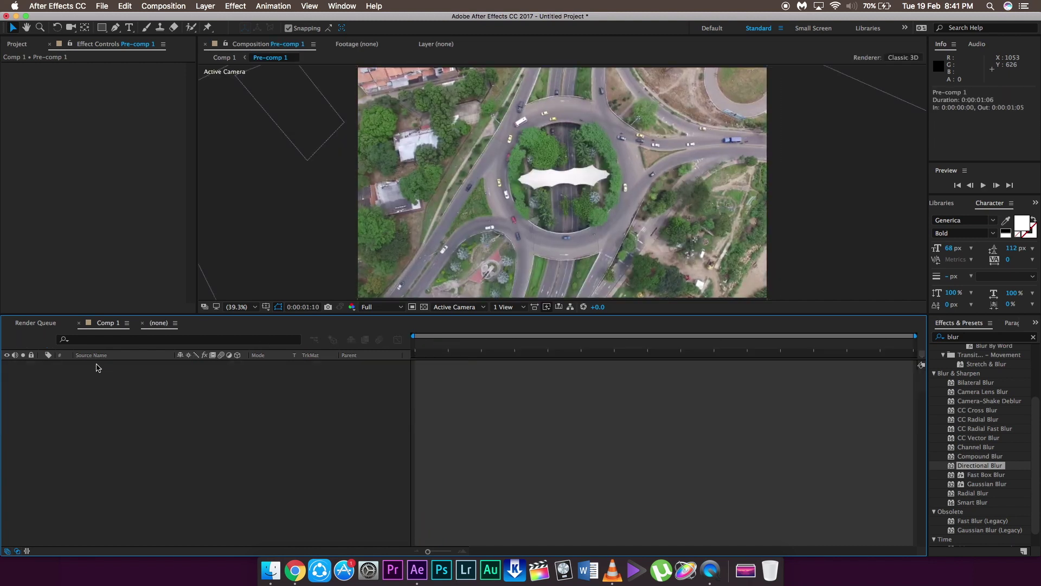
{"action": "key", "text": "space"}
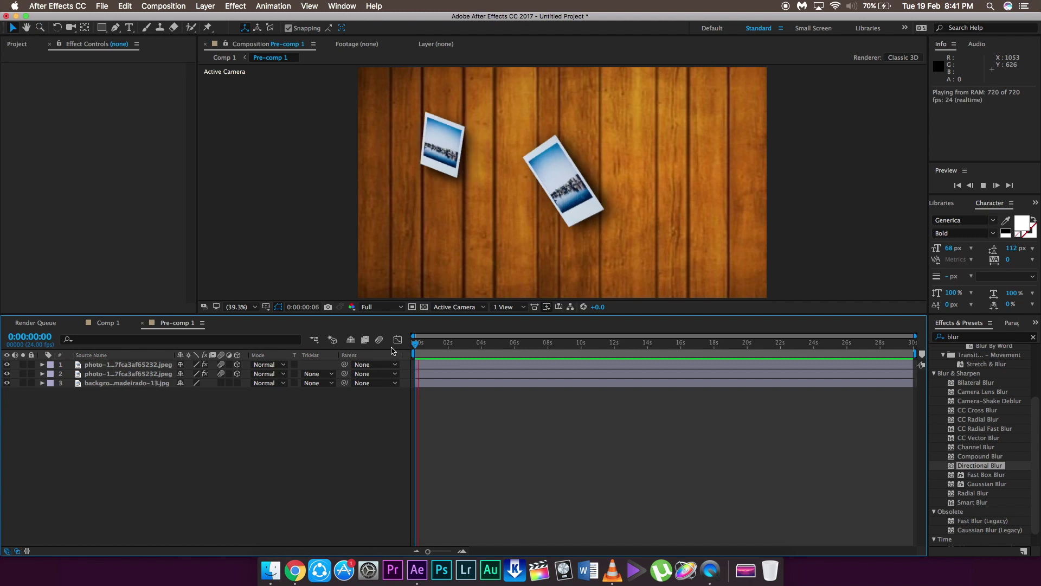
{"action": "key", "text": "space"}
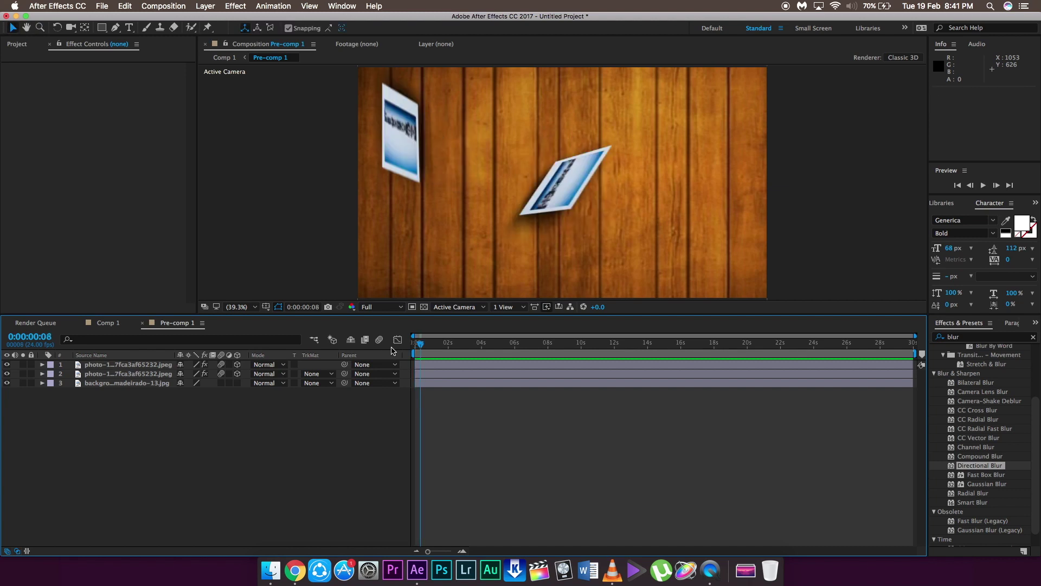
{"action": "key", "text": "super+w"}
{"action": "key", "text": "space"}
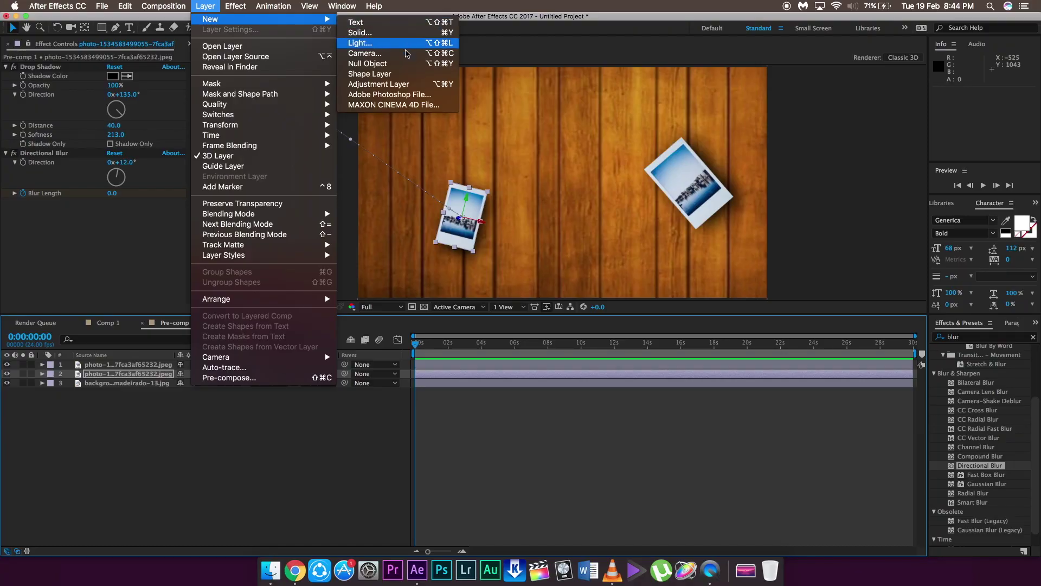
Add a null object to Pre-comp 1 and place it at the top of the layer stack
{"action": "left_click", "coordinate": [383, 64]}
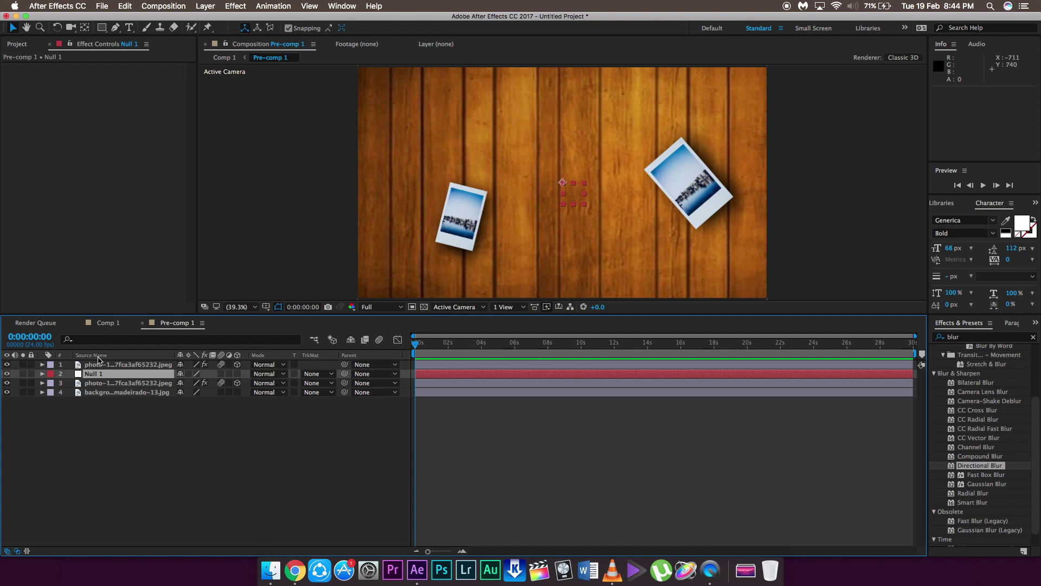
{"action": "left_click_drag", "start_coordinate": [93, 374], "coordinate": [95, 365]}
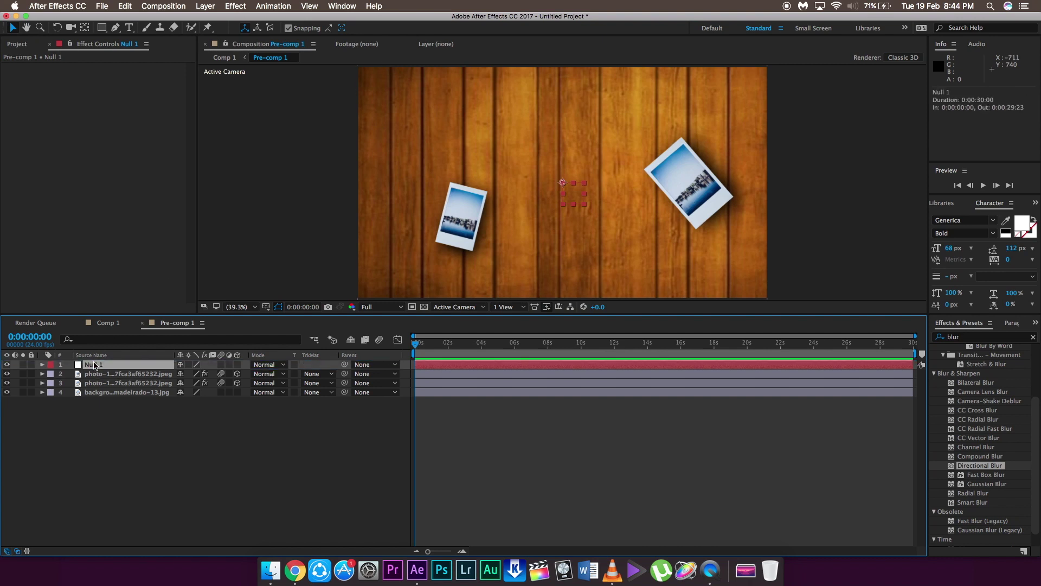
Parent both photo layers and the wooden background layer to Null 1
{"action": "left_click", "coordinate": [43, 365]}
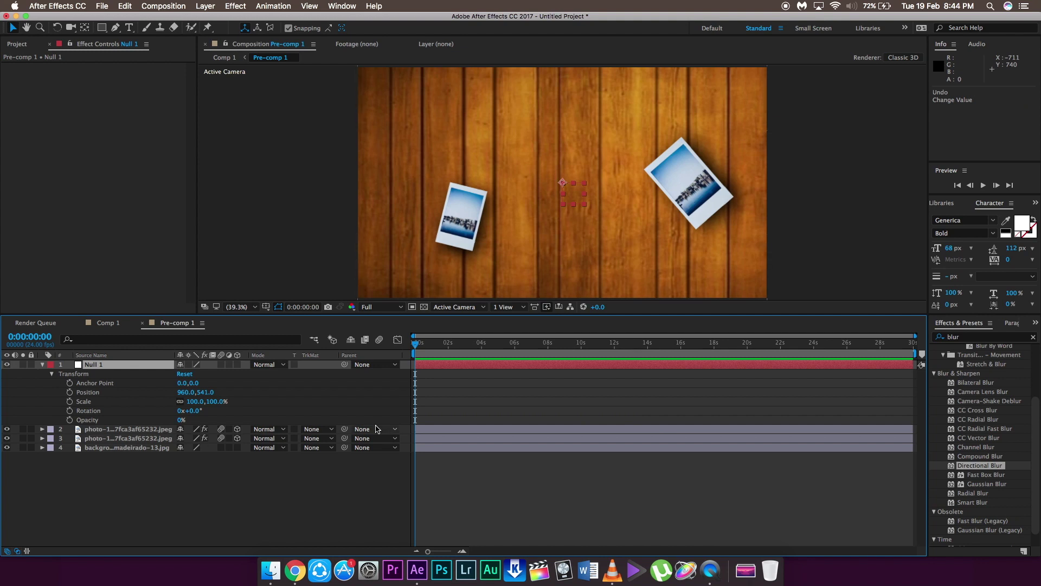
{"action": "left_click_drag", "start_coordinate": [216, 374], "coordinate": [216, 373]}
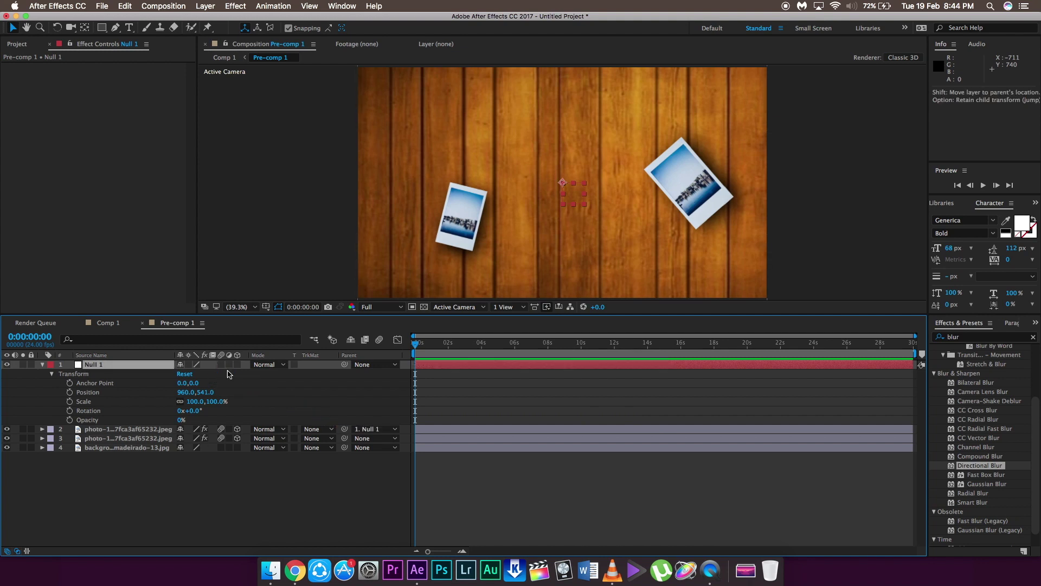
{"action": "left_click_drag", "start_coordinate": [343, 439], "coordinate": [266, 365]}
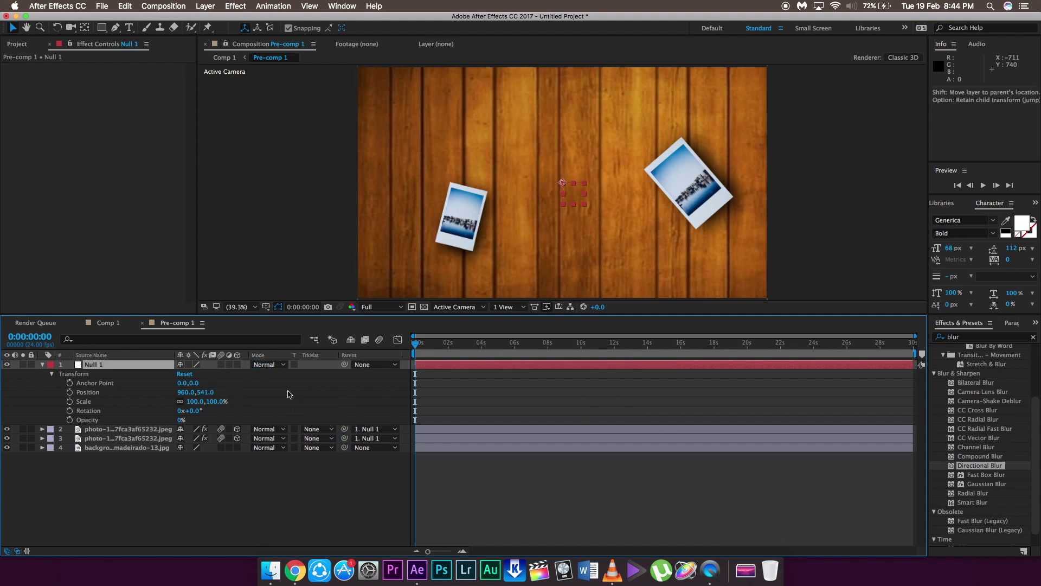
{"action": "left_click_drag", "start_coordinate": [343, 447], "coordinate": [304, 384]}
{"action": "left_click_drag", "start_coordinate": [213, 405], "coordinate": [257, 399]}
{"action": "key", "text": "super+z"}
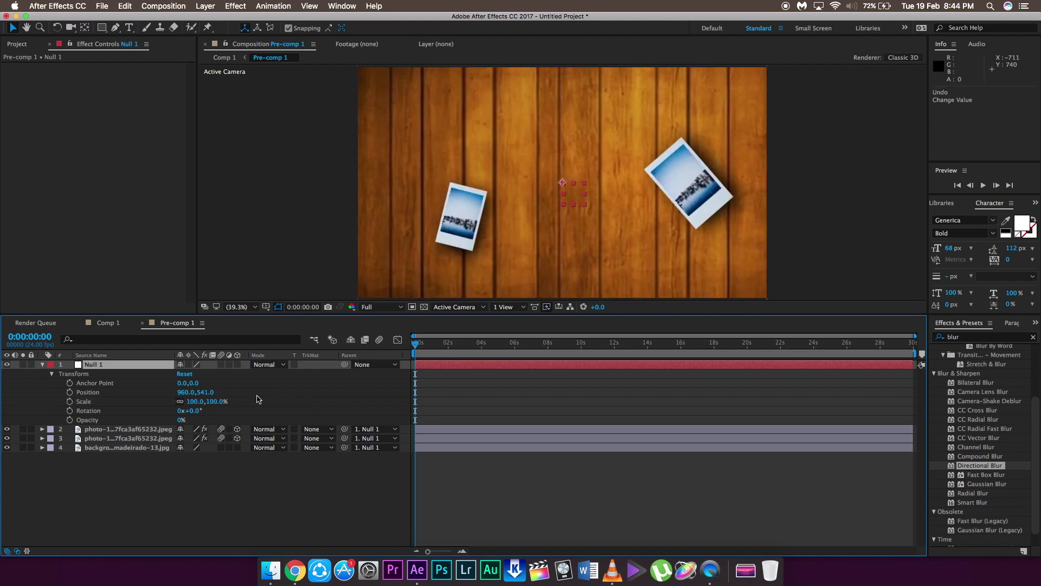
{"action": "left_click", "coordinate": [70, 401]}
{"action": "left_click", "coordinate": [69, 392]}
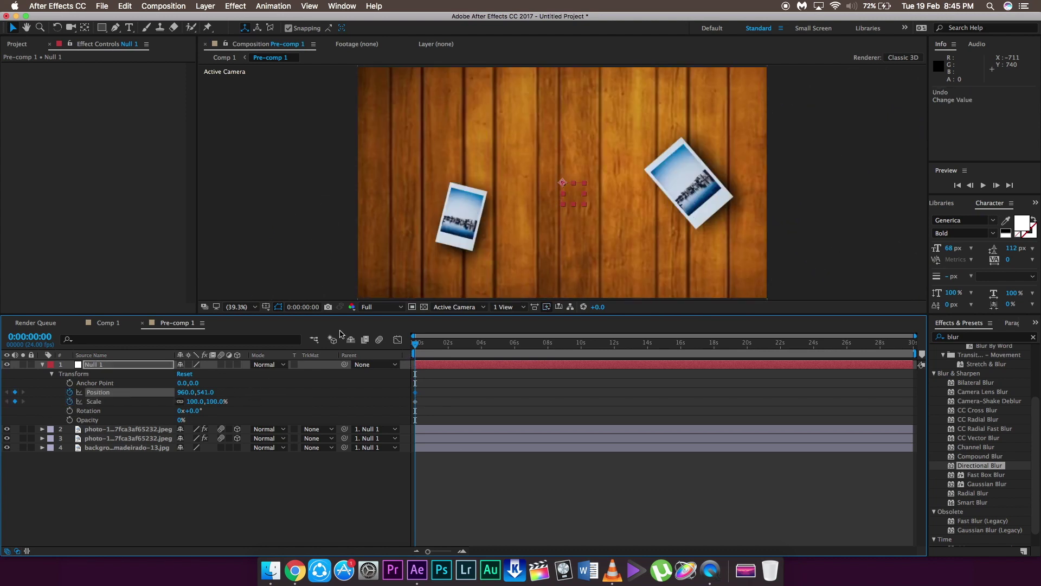
{"action": "mouse_move", "coordinate": [418, 348]}
{"action": "left_mouse_down"}
{"action": "mouse_move", "coordinate": [426, 348]}
{"action": "mouse_move", "coordinate": [416, 348]}
{"action": "left_mouse_up"}
{"action": "key", "text": "space"}
{"action": "key", "text": "super+z"}
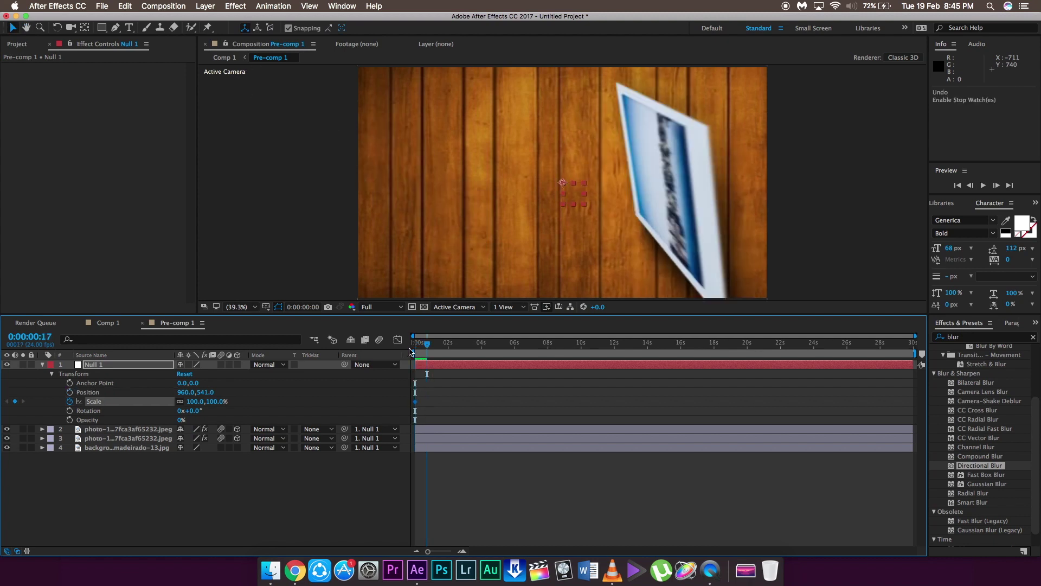
{"action": "key", "text": "space"}
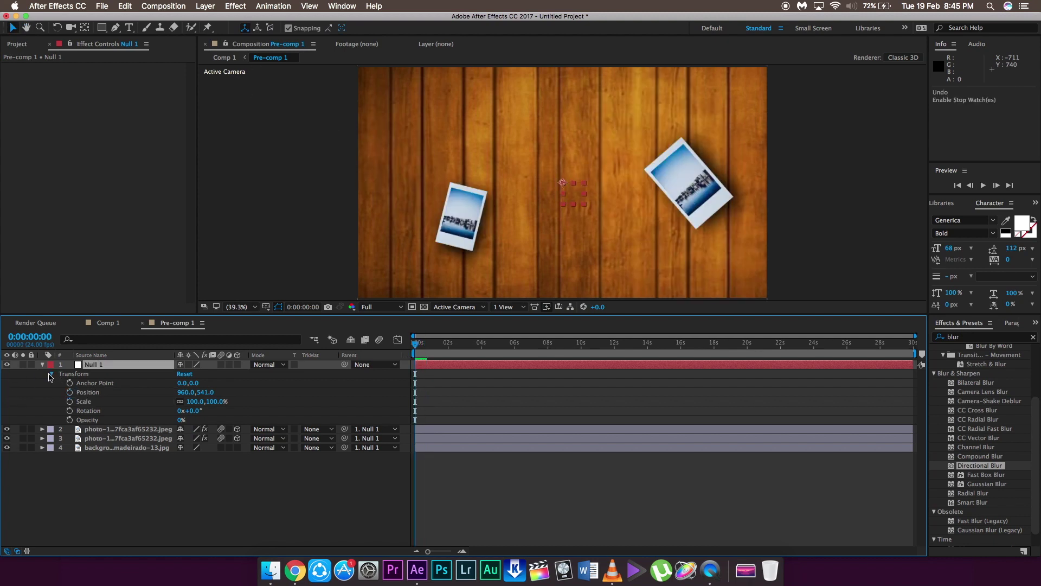
Move the Position, X Rotation and Y Rotation keyframes of the upper photo layer out to about 0:00:20:11
{"action": "left_click", "coordinate": [50, 374]}
{"action": "left_click", "coordinate": [42, 383]}
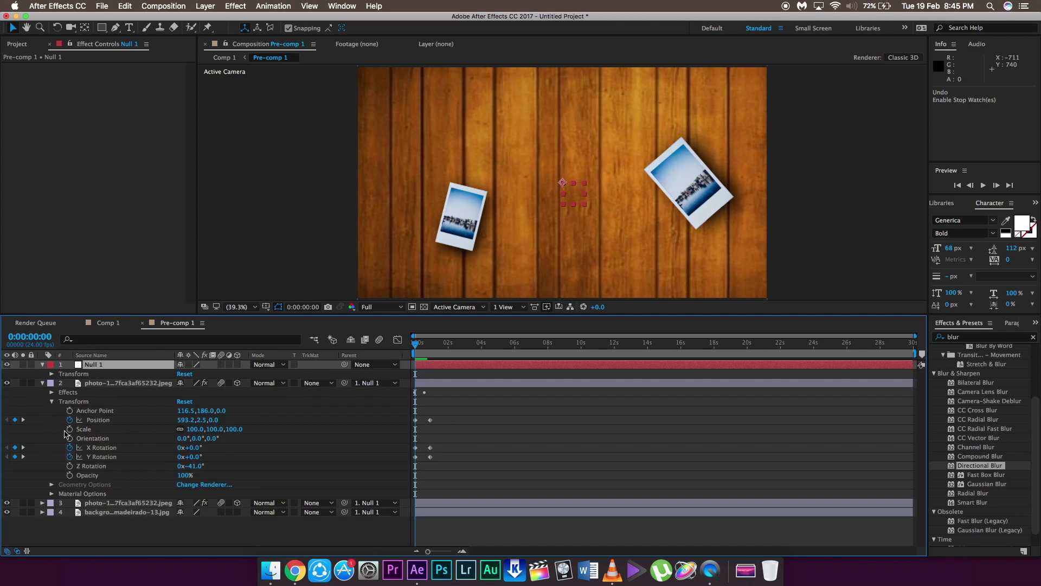
{"action": "left_click_drag", "start_coordinate": [452, 417], "coordinate": [400, 487]}
{"action": "left_click_drag", "start_coordinate": [430, 451], "coordinate": [470, 450]}
{"action": "left_click_drag", "start_coordinate": [755, 439], "coordinate": [819, 442]}
{"action": "left_click", "coordinate": [43, 384]}
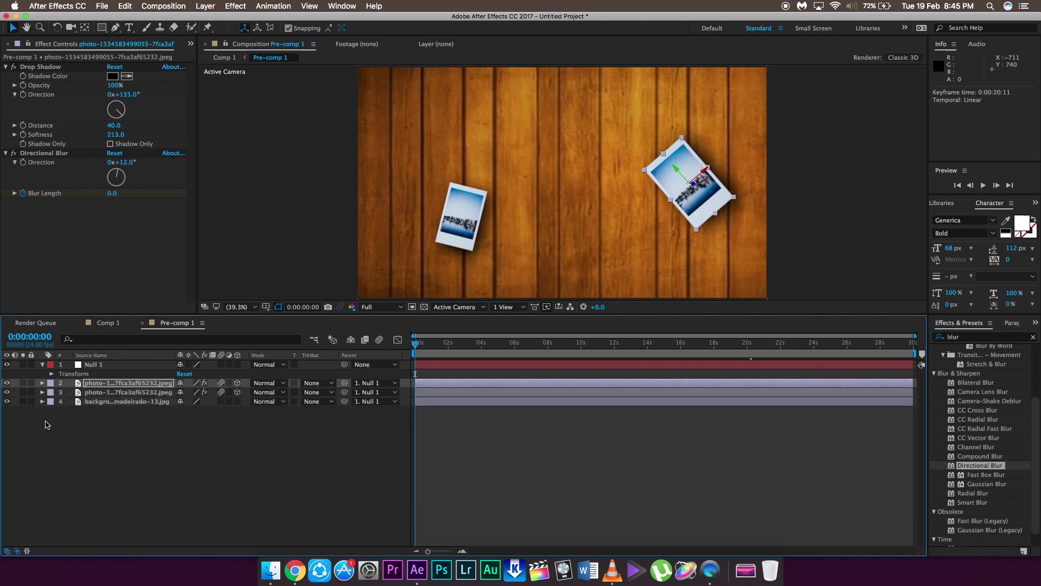
Move the Position, X Rotation and Y Rotation keyframes of the lower photo layer out to about 0:00:18:02
{"action": "left_click", "coordinate": [42, 393]}
{"action": "left_click_drag", "start_coordinate": [475, 418], "coordinate": [405, 488]}
{"action": "left_click_drag", "start_coordinate": [424, 431], "coordinate": [613, 425]}
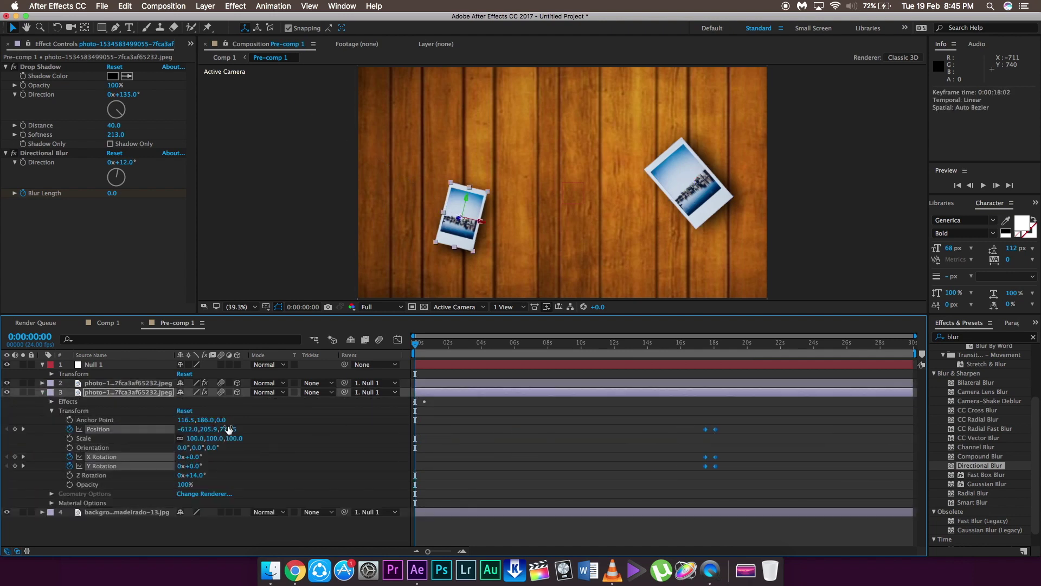
Turn off the Directional Blur effect on the lower photo layer
{"action": "left_click", "coordinate": [52, 402]}
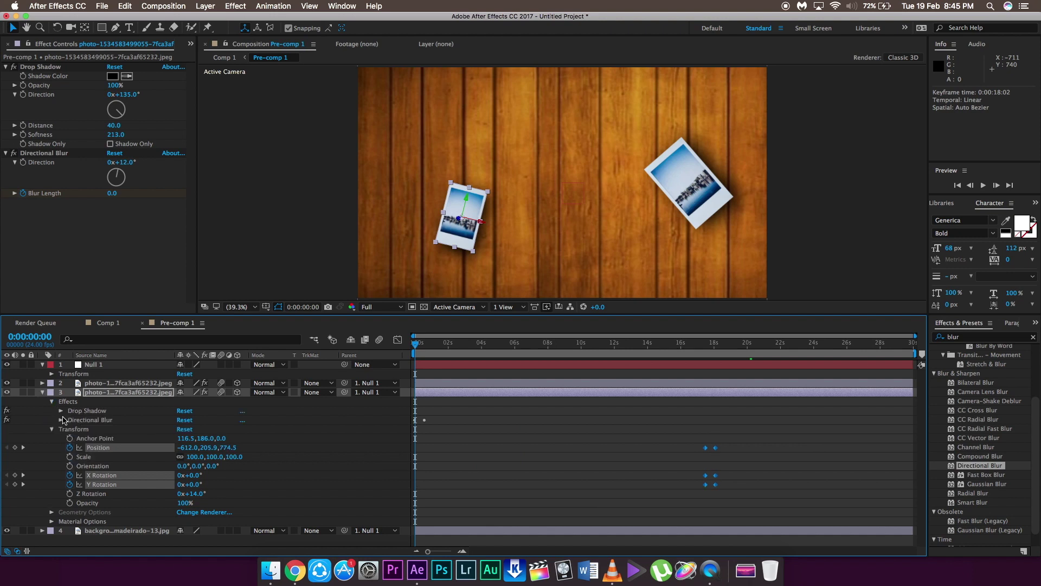
{"action": "left_click", "coordinate": [6, 411]}
{"action": "left_click", "coordinate": [7, 411]}
{"action": "left_click", "coordinate": [43, 392]}
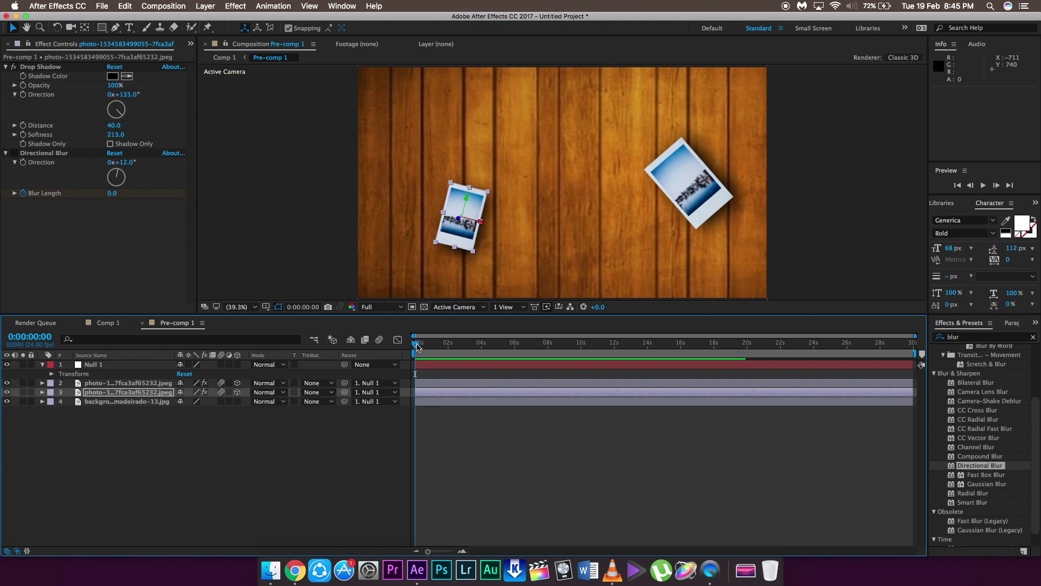
Start Position and Scale keyframes on Null 1 at 0:00:00:00
{"action": "left_click", "coordinate": [48, 374]}
{"action": "left_click", "coordinate": [49, 373]}
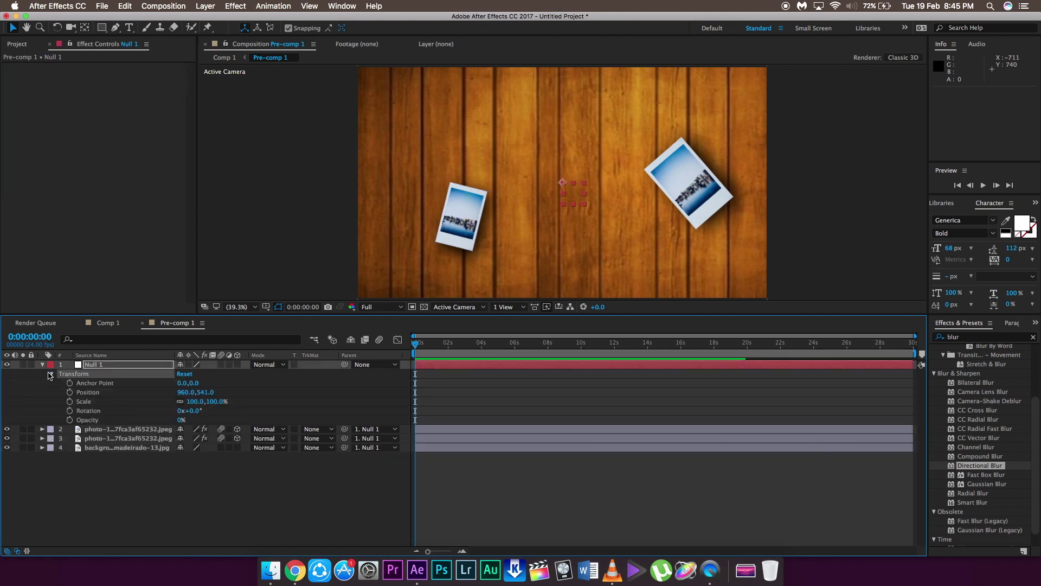
{"action": "left_click", "coordinate": [69, 392]}
{"action": "left_click", "coordinate": [69, 401]}
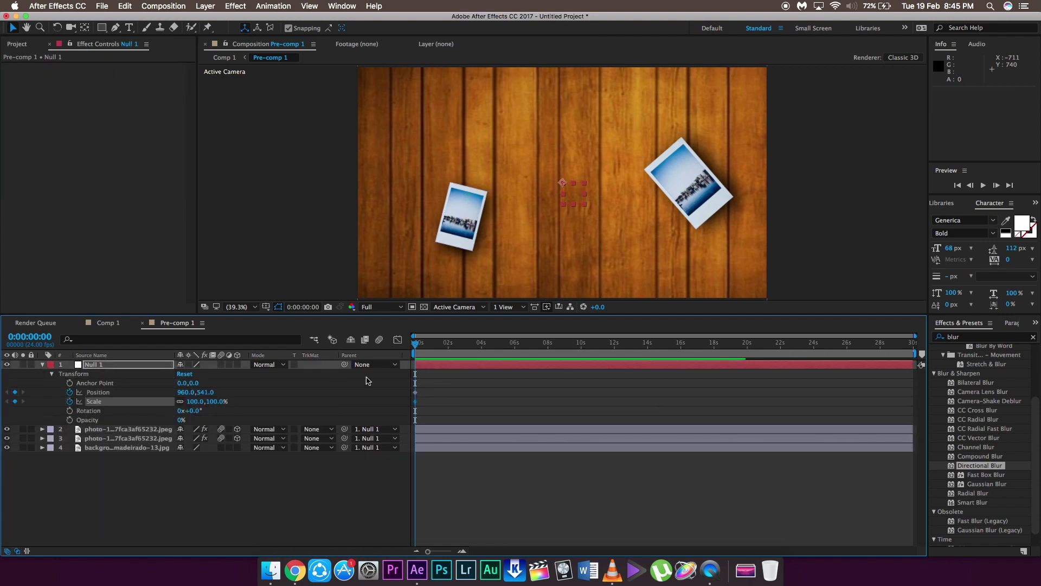
At 0:00:01:10, set Null 1's Scale to 350% and Position to 3240, -171 to centre the smaller photo
{"action": "left_click_drag", "start_coordinate": [418, 345], "coordinate": [441, 348]}
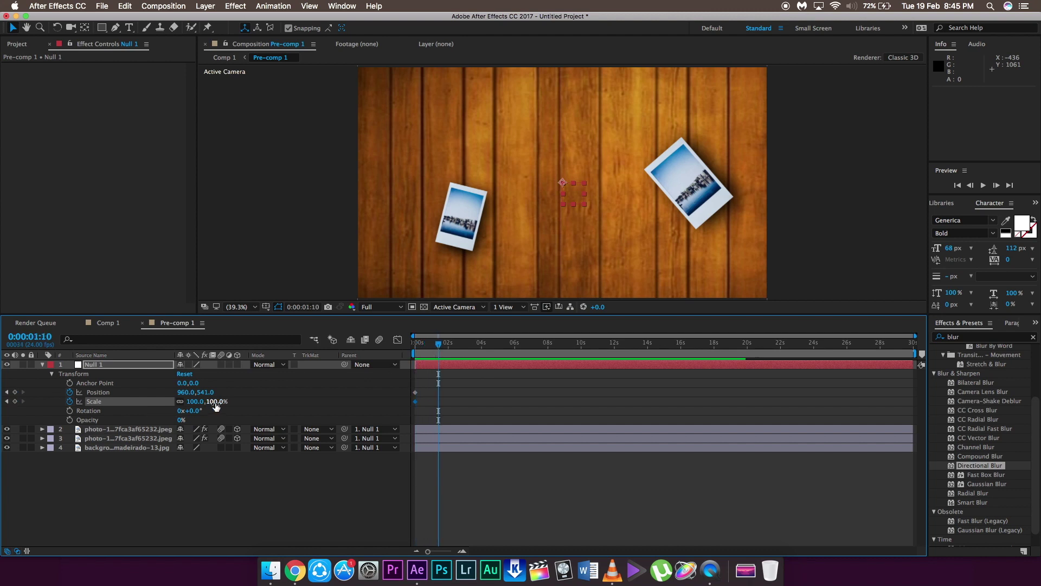
{"action": "left_click", "coordinate": [504, 252]}
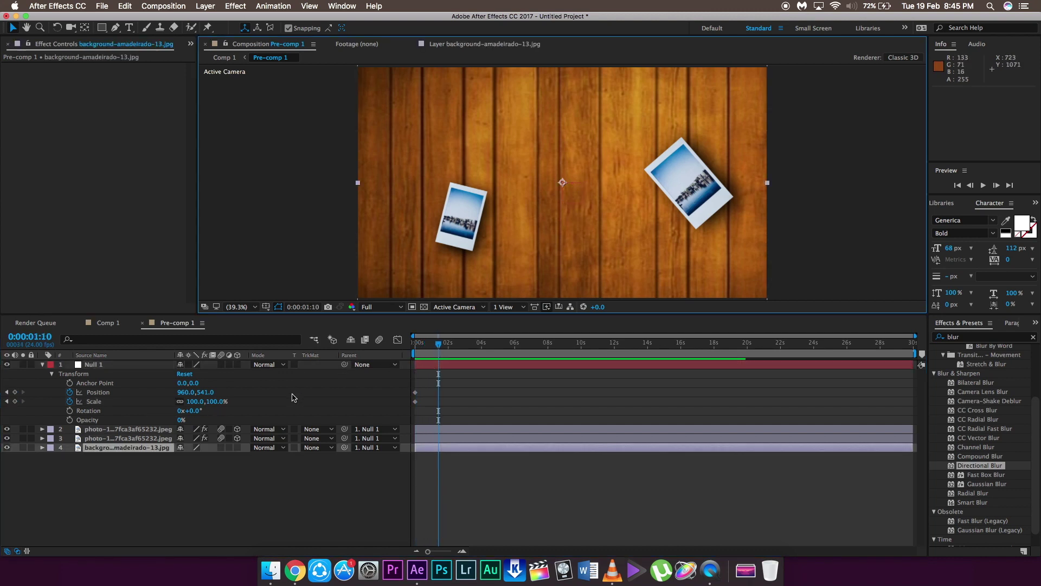
{"action": "left_click_drag", "start_coordinate": [214, 404], "coordinate": [372, 419]}
{"action": "left_click_drag", "start_coordinate": [203, 392], "coordinate": [321, 399]}
{"action": "key", "text": "super+z"}
{"action": "mouse_move", "coordinate": [184, 392]}
{"action": "left_mouse_down"}
{"action": "mouse_move", "coordinate": [997, 406]}
{"action": "mouse_move", "coordinate": [612, 417]}
{"action": "mouse_move", "coordinate": [230, 255]}
{"action": "mouse_move", "coordinate": [255, 1]}
{"action": "mouse_move", "coordinate": [186, 392]}
{"action": "mouse_move", "coordinate": [168, 394]}
{"action": "mouse_move", "coordinate": [196, 408]}
{"action": "mouse_move", "coordinate": [186, 408]}
{"action": "left_mouse_up"}
{"action": "left_click", "coordinate": [604, 255]}
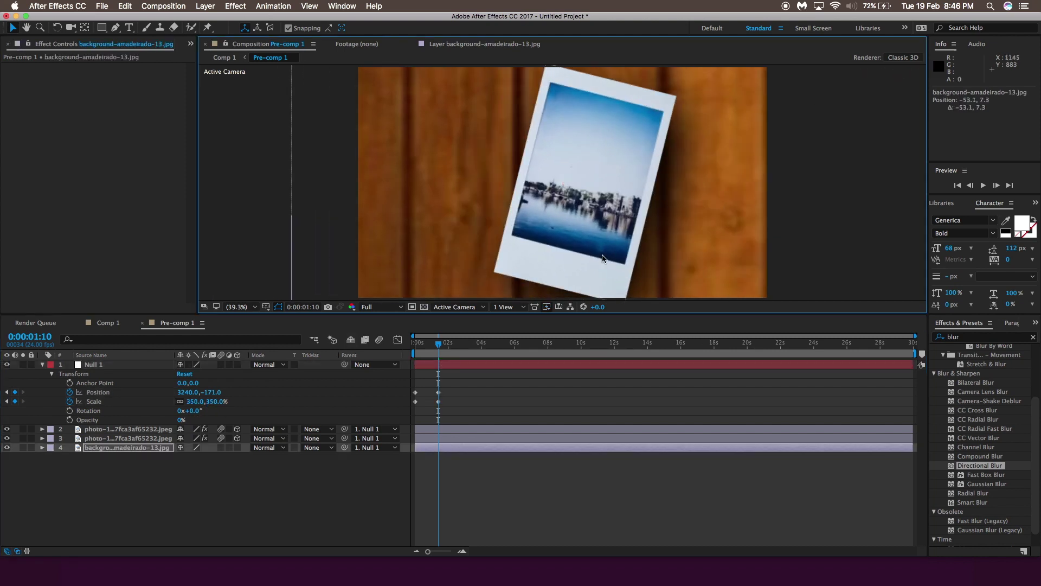
{"action": "left_click", "coordinate": [564, 259]}
Select Null 1 and preview the zoom into the smaller photo from the start
{"action": "left_click", "coordinate": [129, 366]}
{"action": "key", "text": "space"}
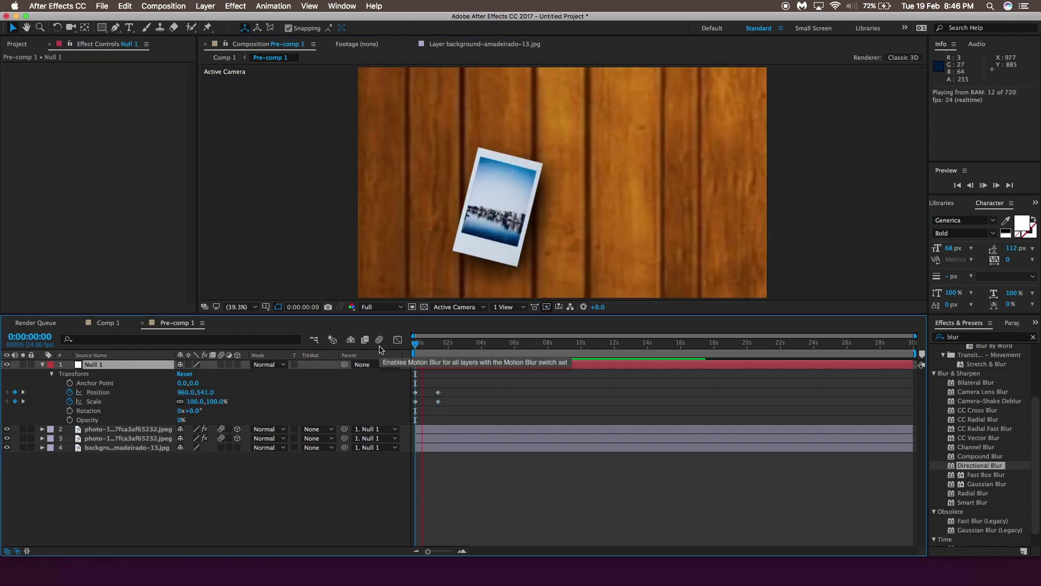
{"action": "key", "text": "space"}
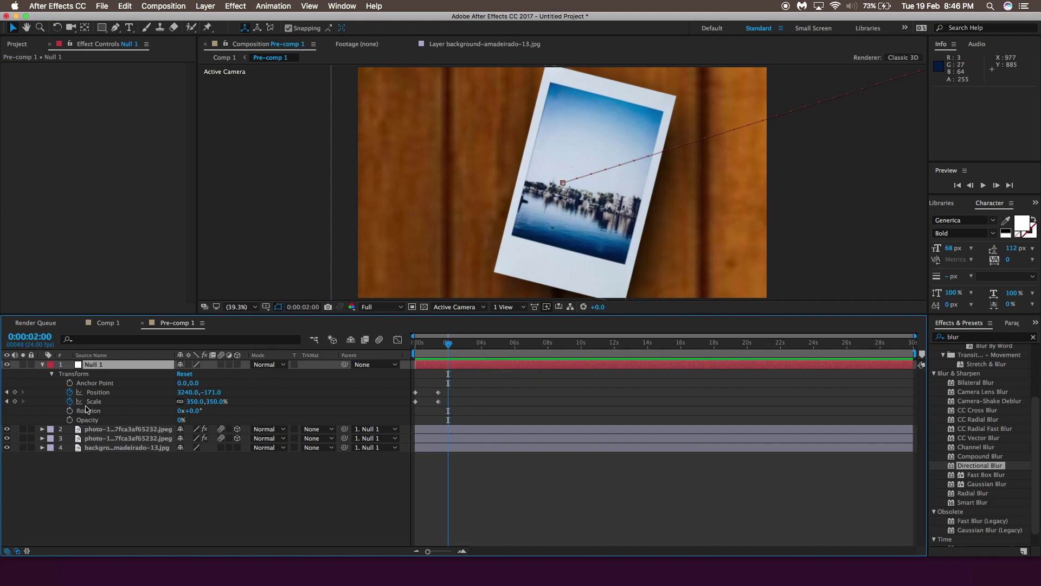
Add holding Position and Scale keyframes to Null 1 at 0:00:02:00 and preview the zoom and pause
{"action": "left_click", "coordinate": [15, 392]}
{"action": "left_click", "coordinate": [14, 402]}
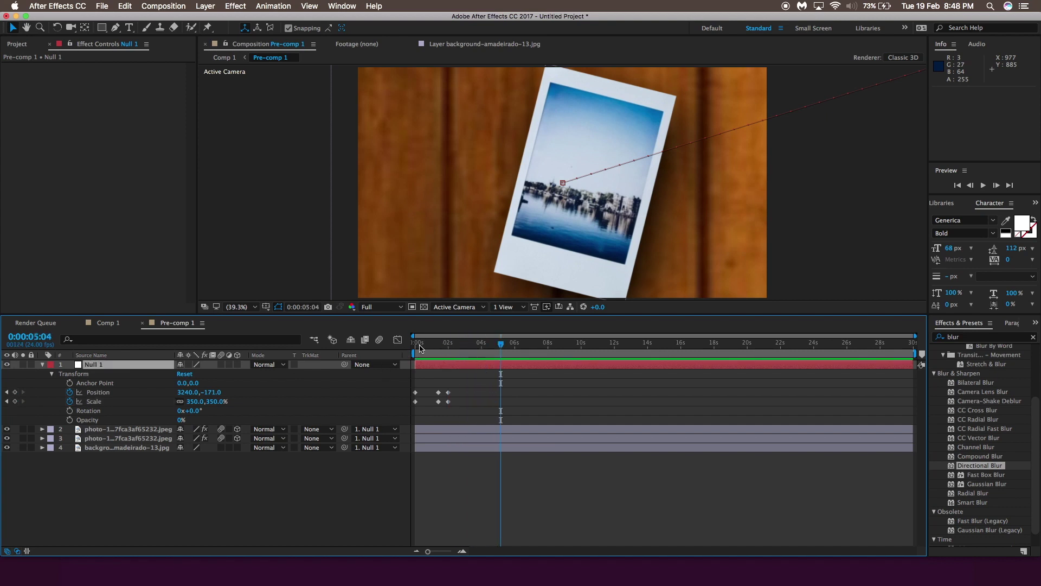
{"action": "key", "text": "space"}
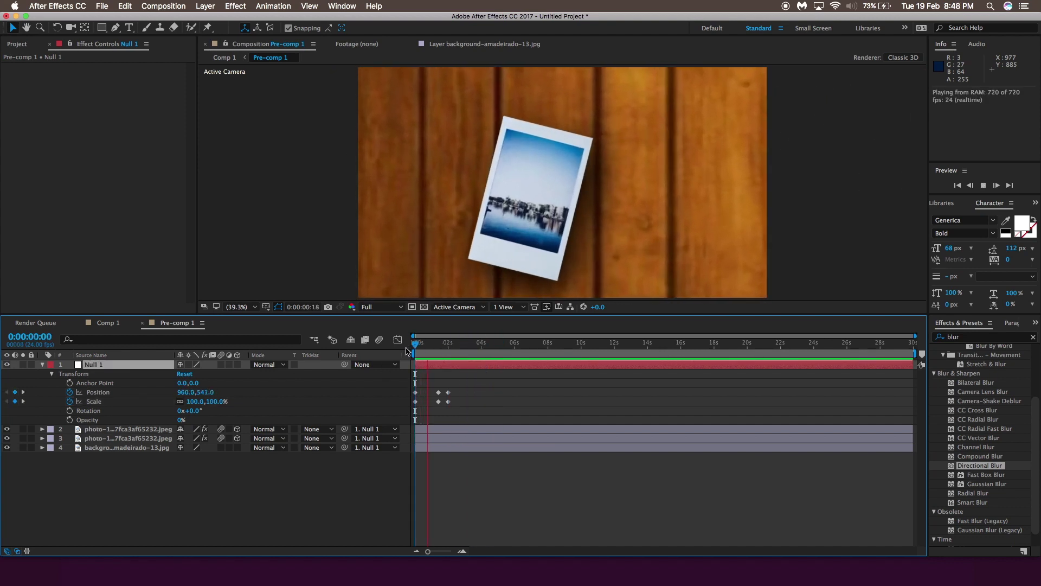
{"action": "key", "text": "space"}
At 0:00:05:05, set Null 1's Position to -1057, 530 to centre the larger photo, keeping the Scale at 350%
{"action": "left_click_drag", "start_coordinate": [458, 348], "coordinate": [500, 350]}
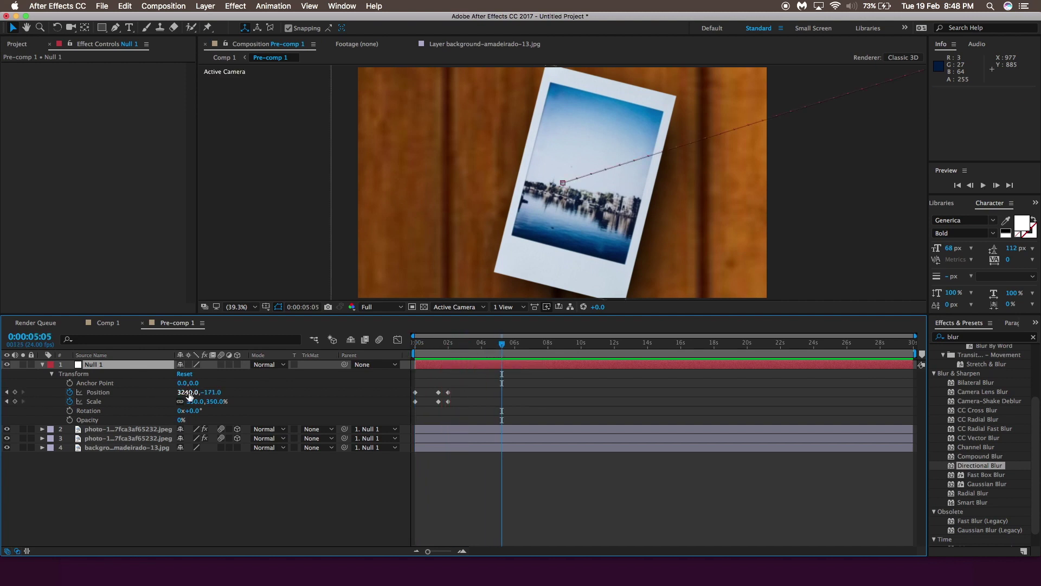
{"action": "left_click_drag", "start_coordinate": [187, 392], "coordinate": [120, 391]}
{"action": "left_click_drag", "start_coordinate": [193, 392], "coordinate": [267, 392]}
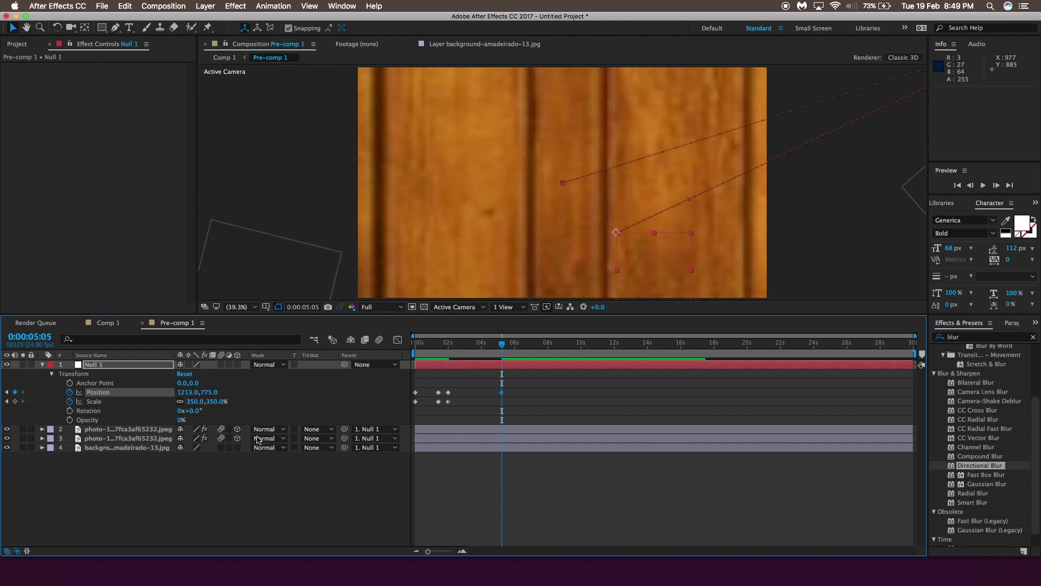
{"action": "left_click_drag", "start_coordinate": [189, 392], "coordinate": [93, 447]}
{"action": "left_click_drag", "start_coordinate": [12, 454], "coordinate": [11, 455]}
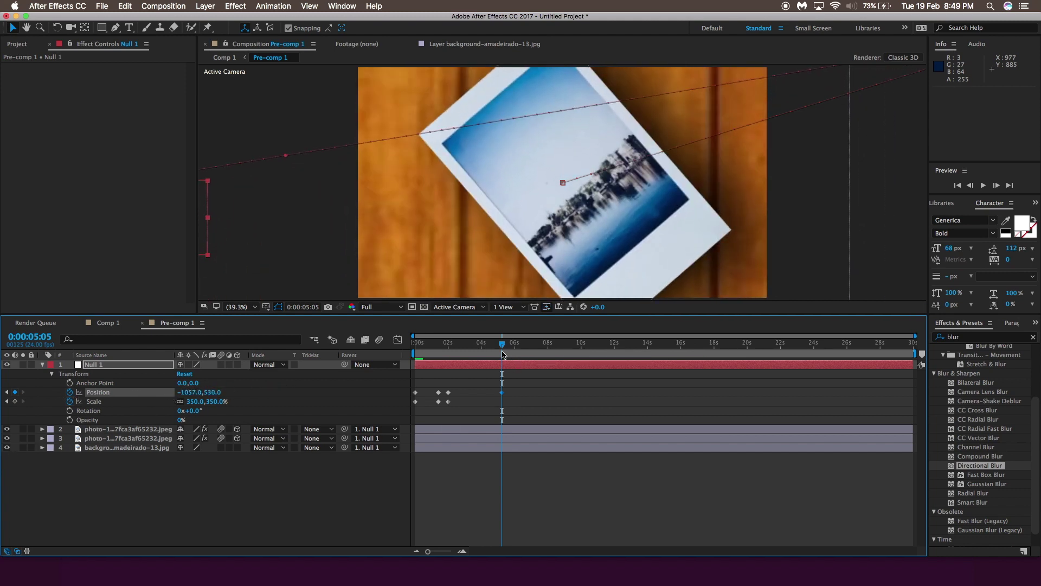
{"action": "left_click_drag", "start_coordinate": [221, 407], "coordinate": [213, 421]}
{"action": "key", "text": "super+z"}
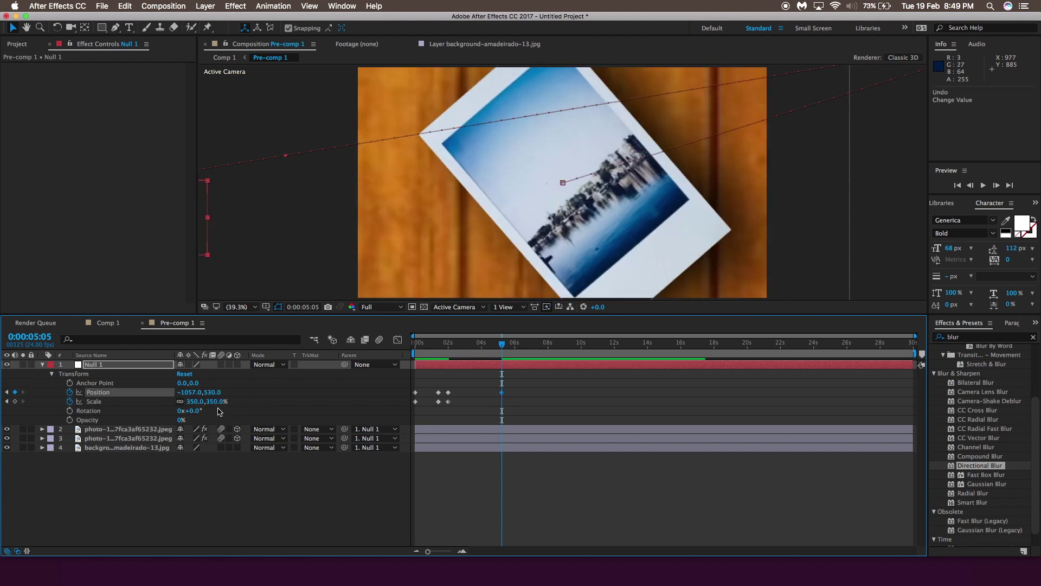
Move Null 1's last Position keyframe to about 0:00:02:12 for a faster pan between the photos, and preview the animation
{"action": "left_click_drag", "start_coordinate": [455, 344], "coordinate": [354, 349]}
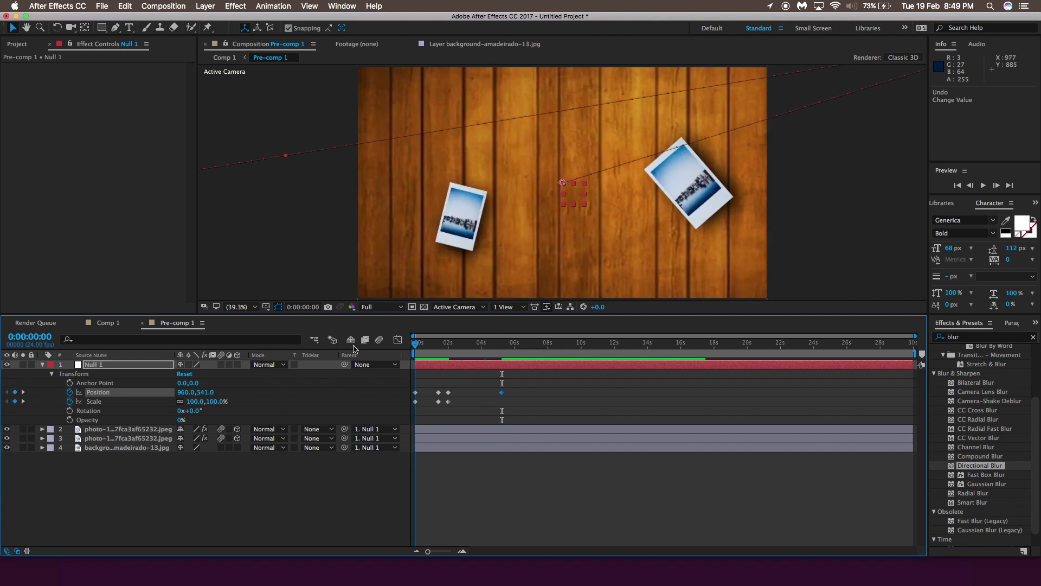
{"action": "key", "text": "space"}
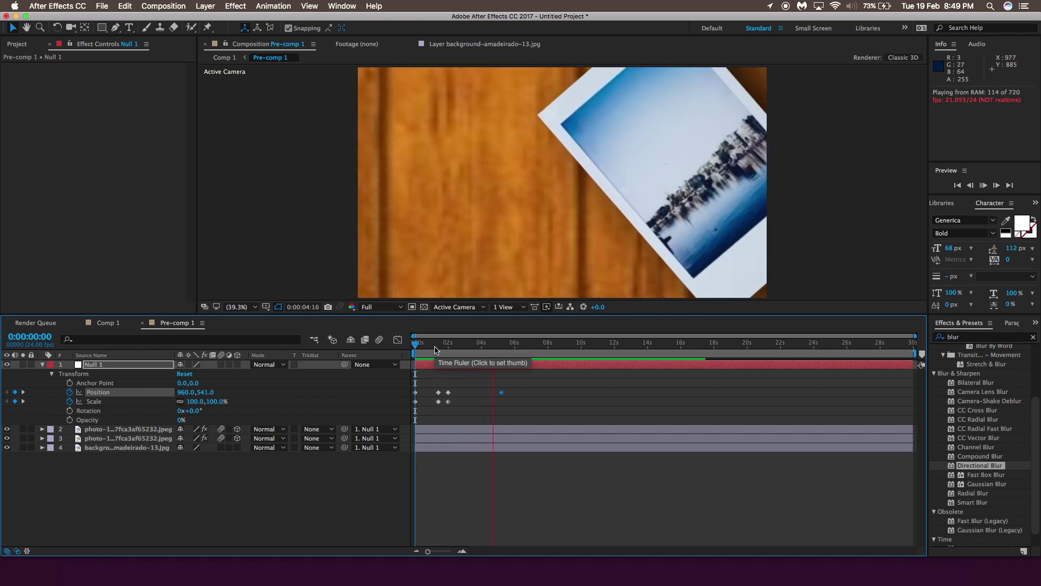
{"action": "left_click_drag", "start_coordinate": [502, 392], "coordinate": [457, 396]}
{"action": "left_click", "coordinate": [420, 347]}
{"action": "key", "text": "space"}
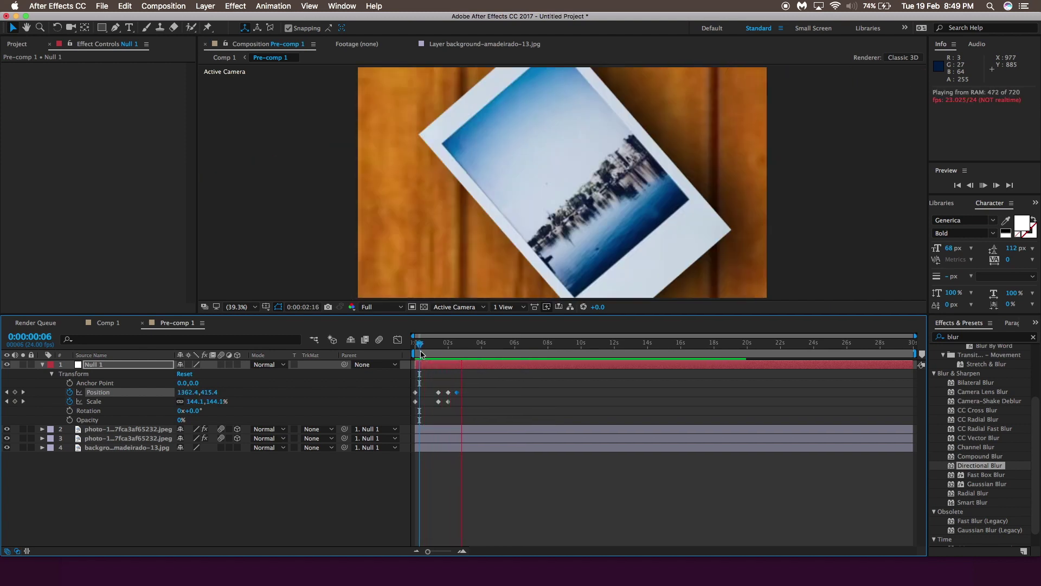
{"action": "key", "text": "space"}
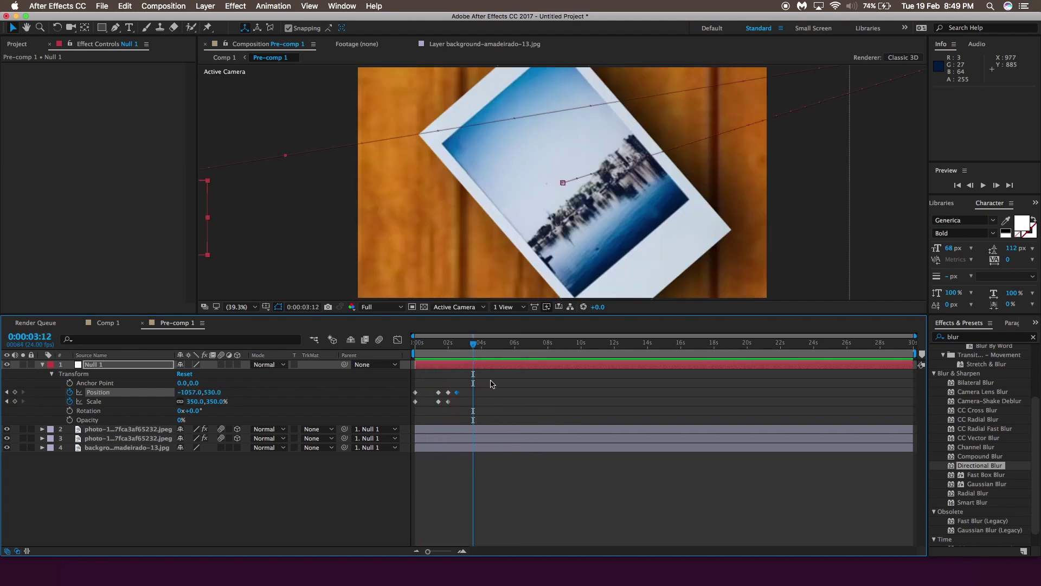
Show the speed graph for Null 1's Position and lower the incoming speed at the second keyframe to curve the first move
{"action": "left_click", "coordinate": [397, 339]}
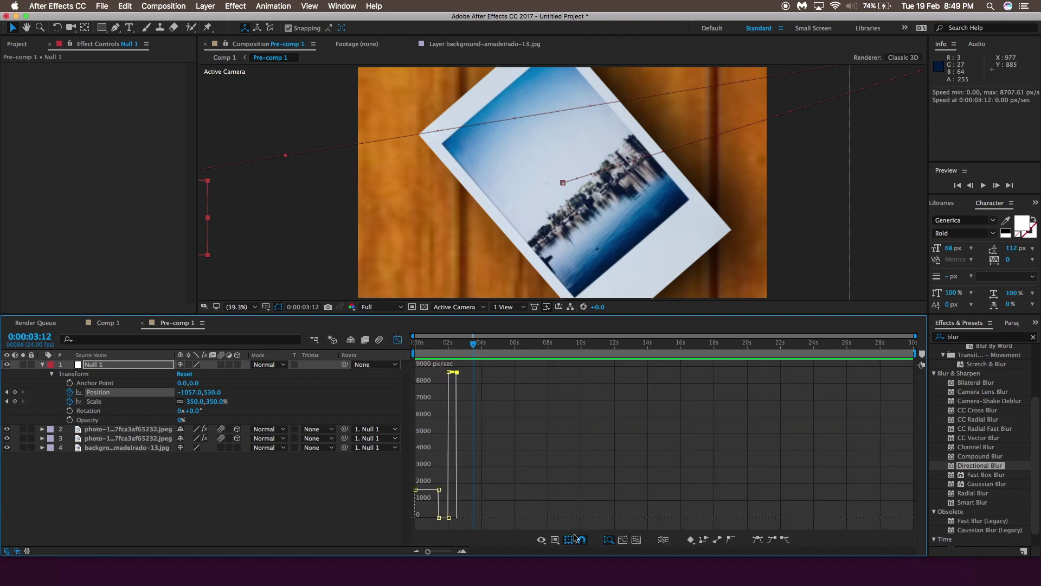
{"action": "left_click", "coordinate": [553, 541]}
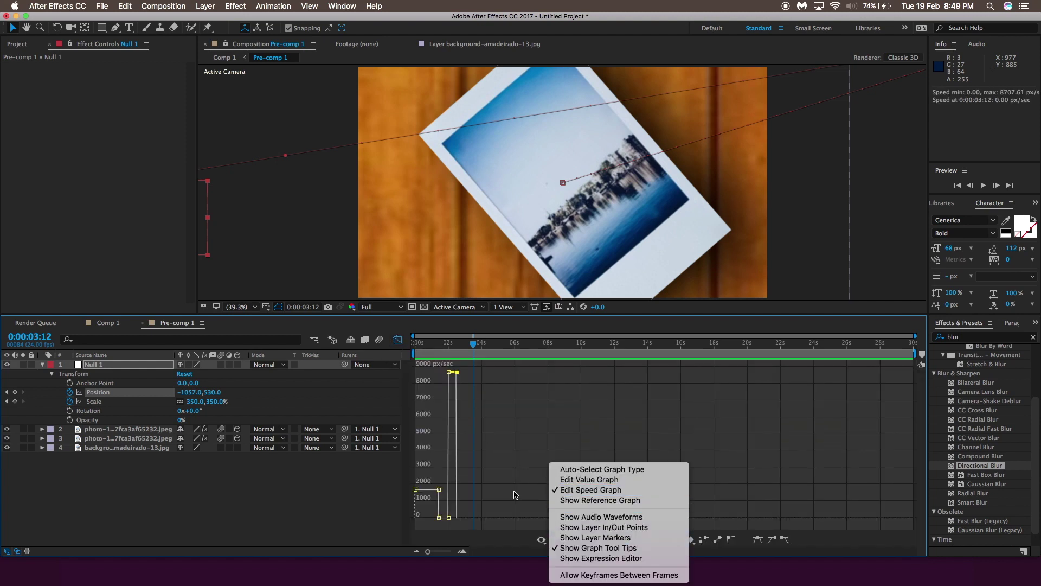
{"action": "left_click", "coordinate": [438, 492]}
{"action": "left_click", "coordinate": [437, 491]}
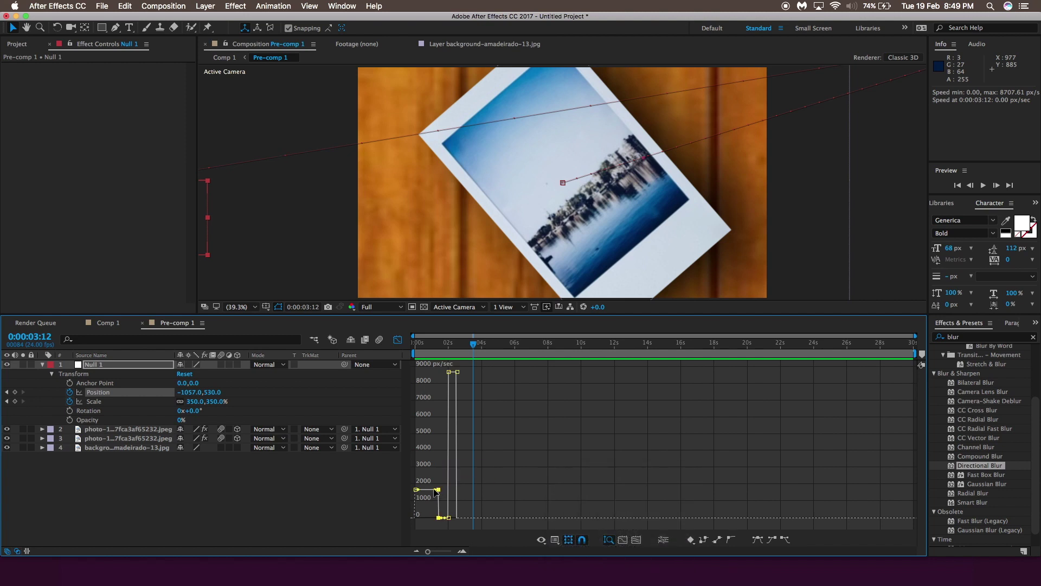
{"action": "left_click_drag", "start_coordinate": [435, 492], "coordinate": [437, 495]}
{"action": "left_click", "coordinate": [446, 519]}
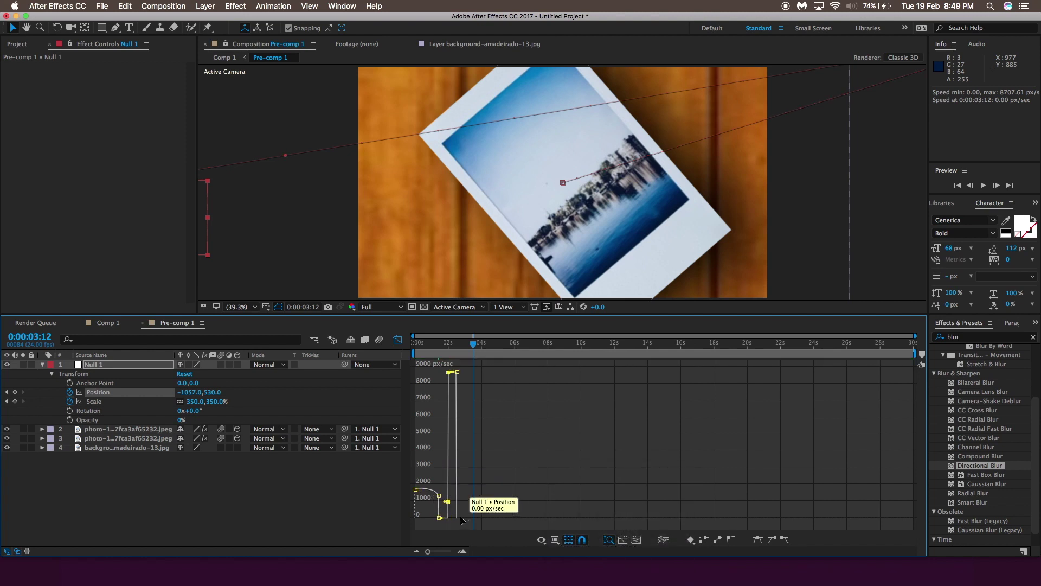
{"action": "key", "text": "super+z"}
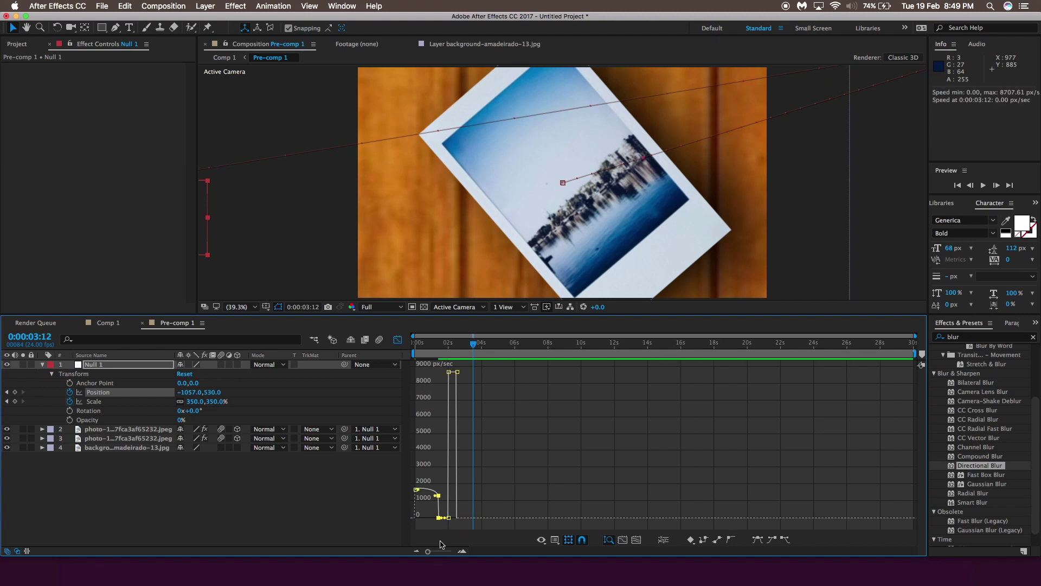
Reshape the first move's speed curve with a longer ease, round off the pan's curve between 0:00:02:00 and 0:00:02:12, and preview
{"action": "left_click_drag", "start_coordinate": [429, 551], "coordinate": [446, 553]}
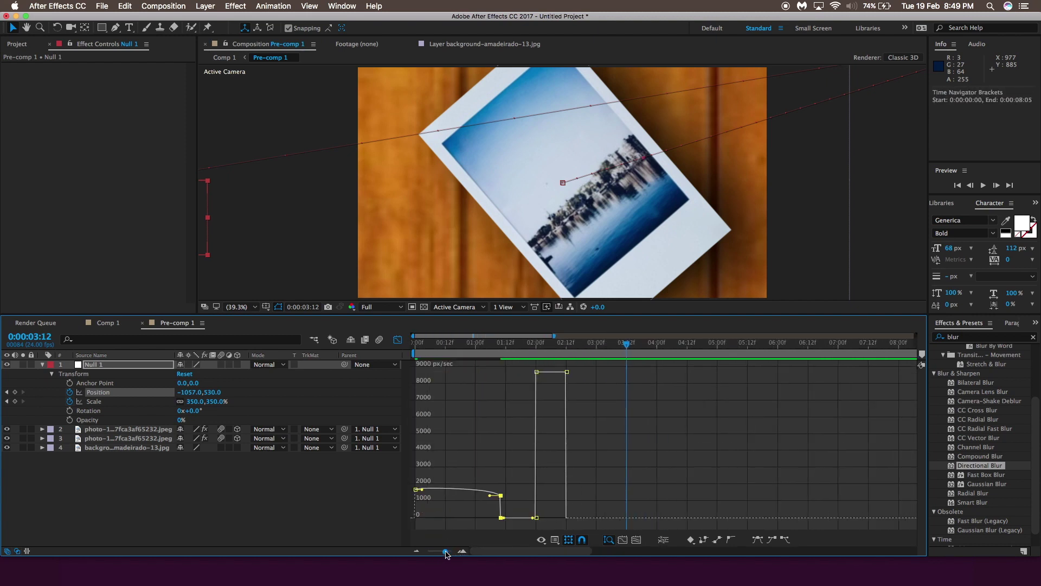
{"action": "left_click_drag", "start_coordinate": [490, 496], "coordinate": [536, 519]}
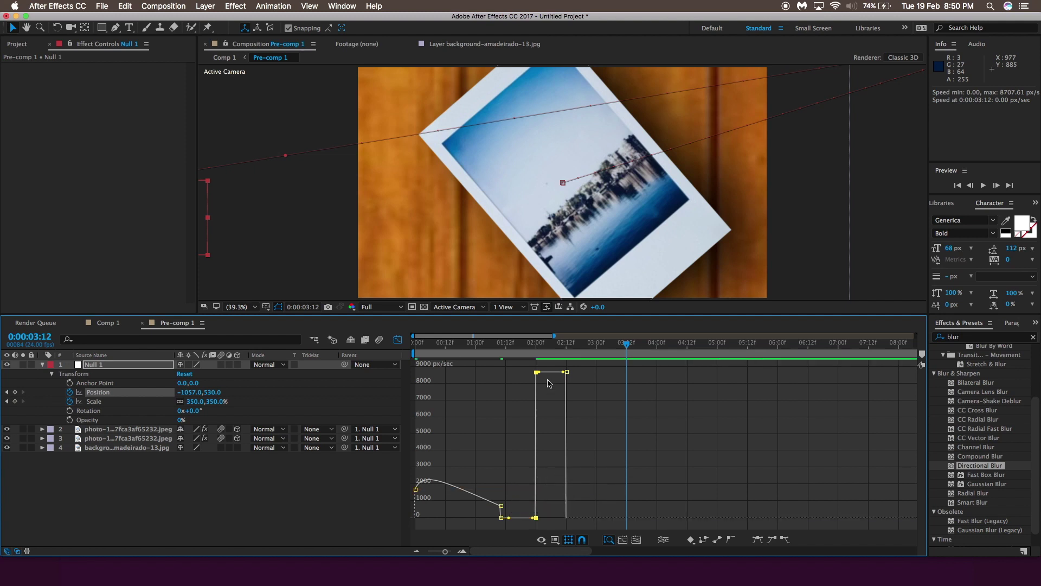
{"action": "mouse_move", "coordinate": [539, 372]}
{"action": "left_mouse_down"}
{"action": "mouse_move", "coordinate": [549, 383]}
{"action": "mouse_move", "coordinate": [536, 392]}
{"action": "mouse_move", "coordinate": [523, 369]}
{"action": "mouse_move", "coordinate": [562, 388]}
{"action": "mouse_move", "coordinate": [563, 406]}
{"action": "mouse_move", "coordinate": [562, 389]}
{"action": "mouse_move", "coordinate": [541, 378]}
{"action": "mouse_move", "coordinate": [541, 391]}
{"action": "left_mouse_up"}
{"action": "left_click_drag", "start_coordinate": [509, 517], "coordinate": [519, 519]}
{"action": "key", "text": "space"}
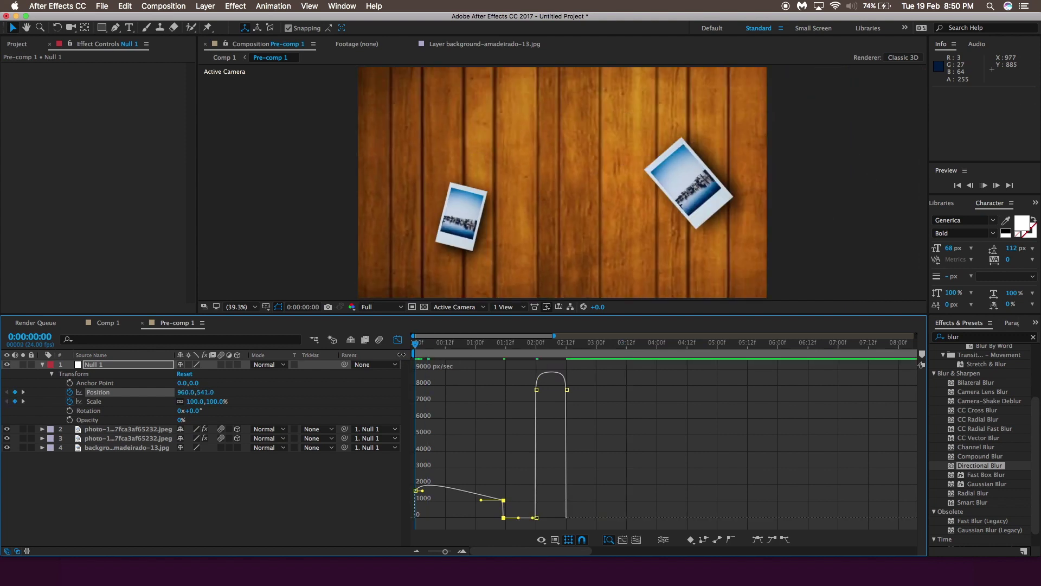
{"action": "key", "text": "space"}
Lower the outgoing speed of Null 1's first Position keyframe to 0 px/sec and preview the motion from the start
{"action": "left_click_drag", "start_coordinate": [487, 345], "coordinate": [435, 345]}
{"action": "left_click_drag", "start_coordinate": [423, 491], "coordinate": [420, 518]}
{"action": "left_click_drag", "start_coordinate": [436, 350], "coordinate": [385, 355]}
{"action": "key", "text": "space"}
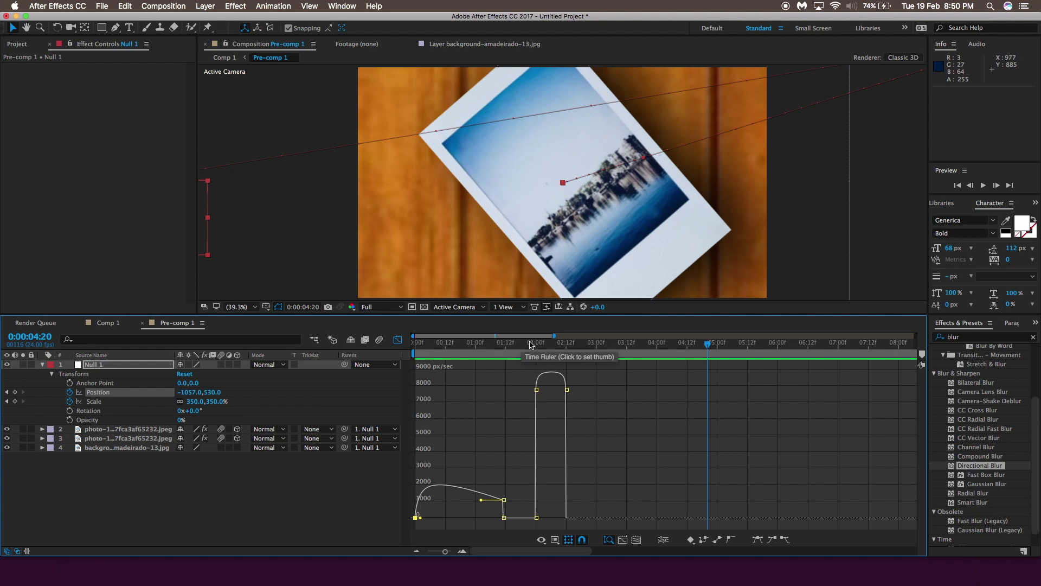
{"action": "key", "text": "space"}
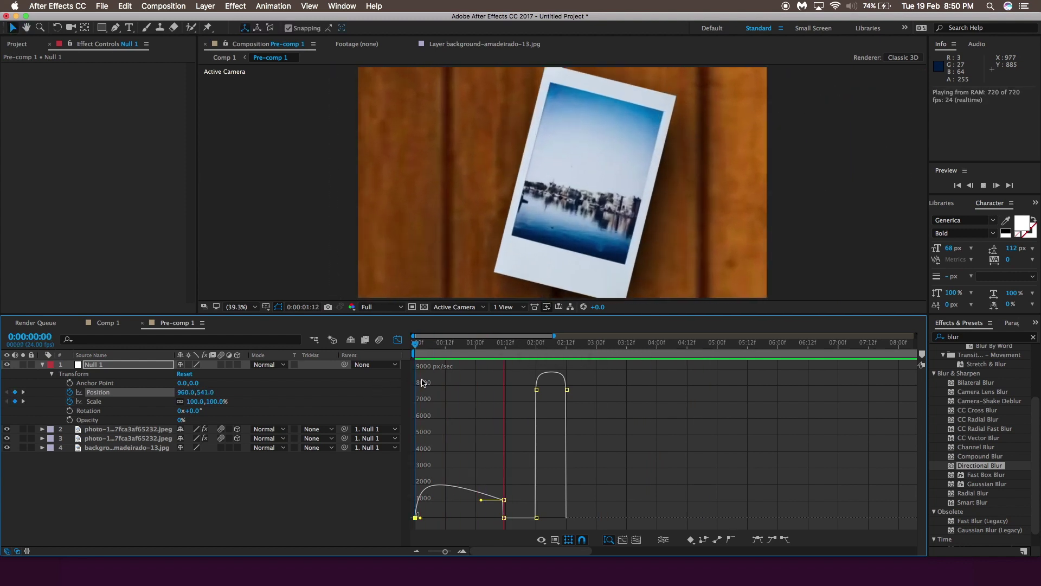
{"action": "key", "text": "space"}
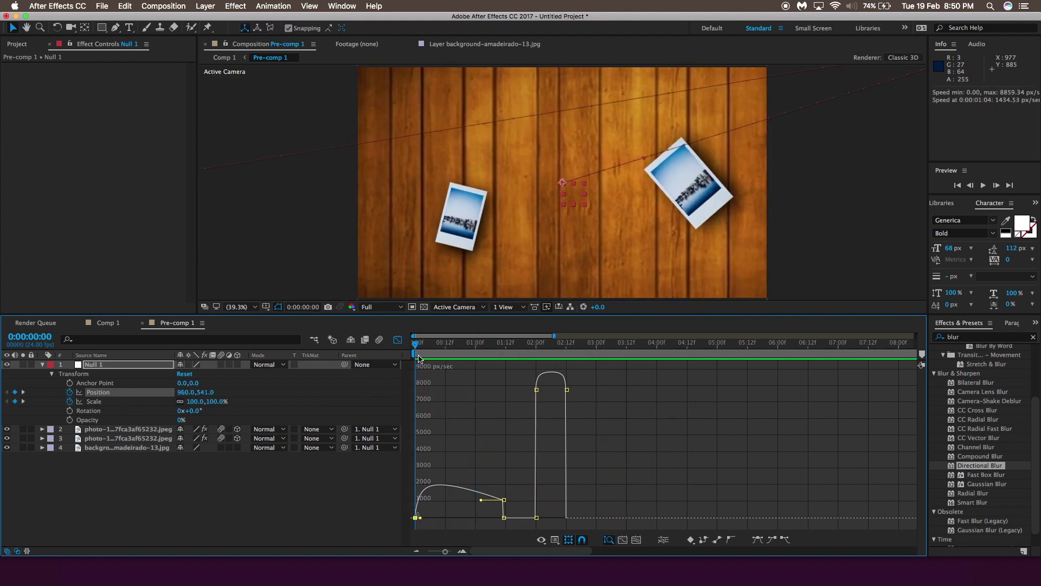
Raise the first Position keyframe's speed and lengthen its outgoing handle so the speed peaks mid-move, and preview the motion
{"action": "left_click_drag", "start_coordinate": [417, 356], "coordinate": [430, 356]}
{"action": "left_click", "coordinate": [436, 485]}
{"action": "left_click_drag", "start_coordinate": [420, 517], "coordinate": [423, 513]}
{"action": "left_click_drag", "start_coordinate": [415, 506], "coordinate": [436, 504]}
{"action": "key", "text": "space"}
{"action": "left_click", "coordinate": [416, 344]}
{"action": "key", "text": "space"}
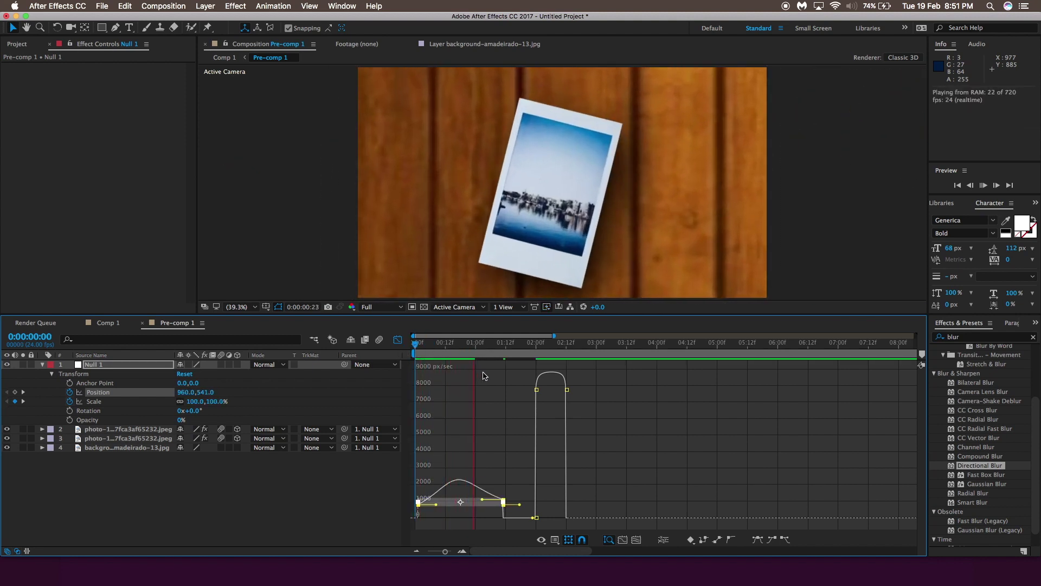